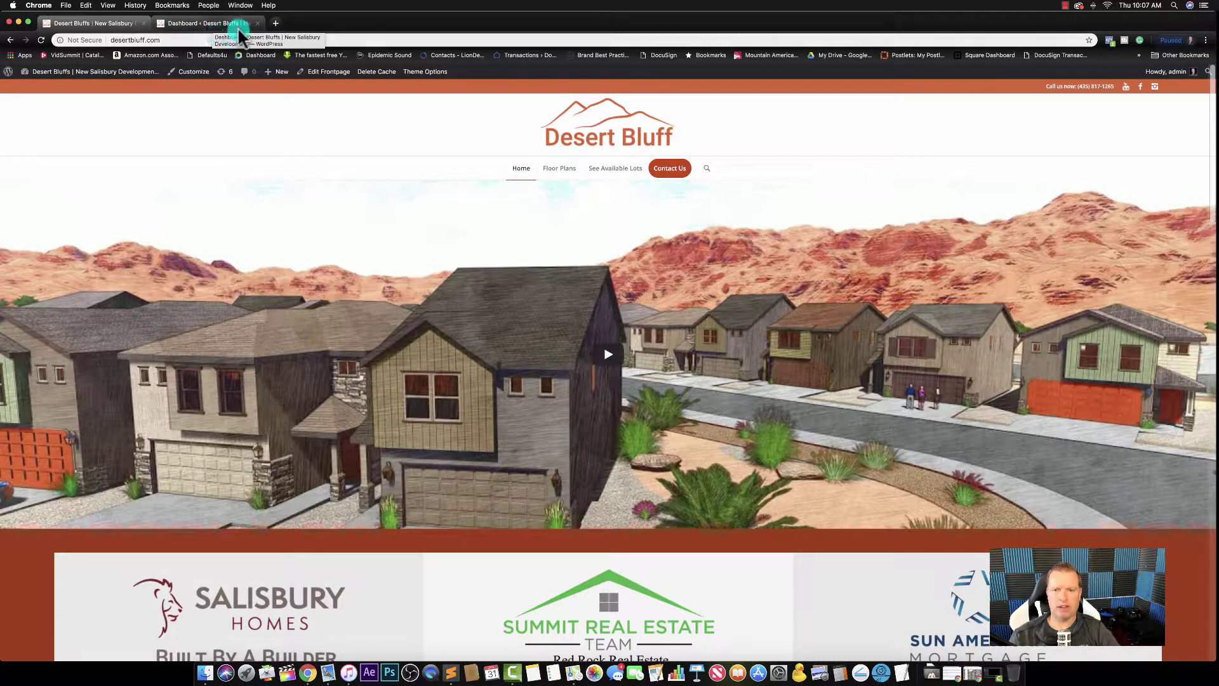
# From the admin dashboard, start a new page titled 'Desert Bluff Facebook Ad'
pyautogui.click(201, 21)
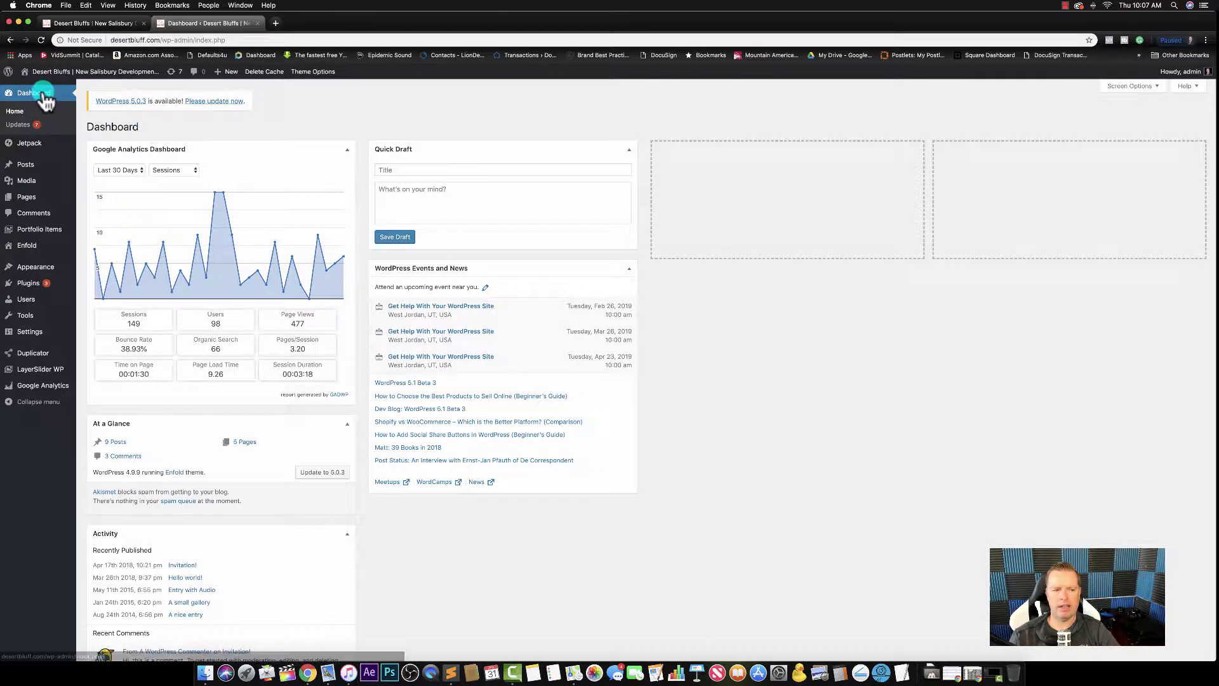
pyautogui.moveTo(24, 207)
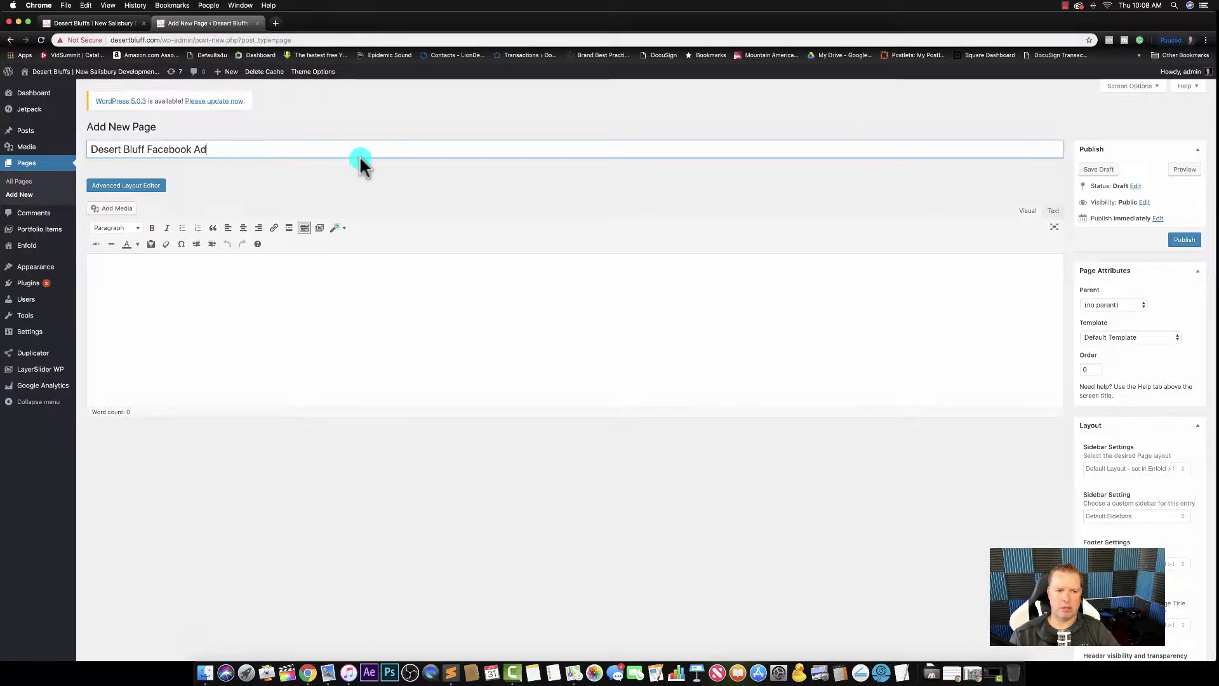
# Switch to the Avia Layout Builder, add a Color Section, and drop a Contact Form inside it
pyautogui.click(127, 186)
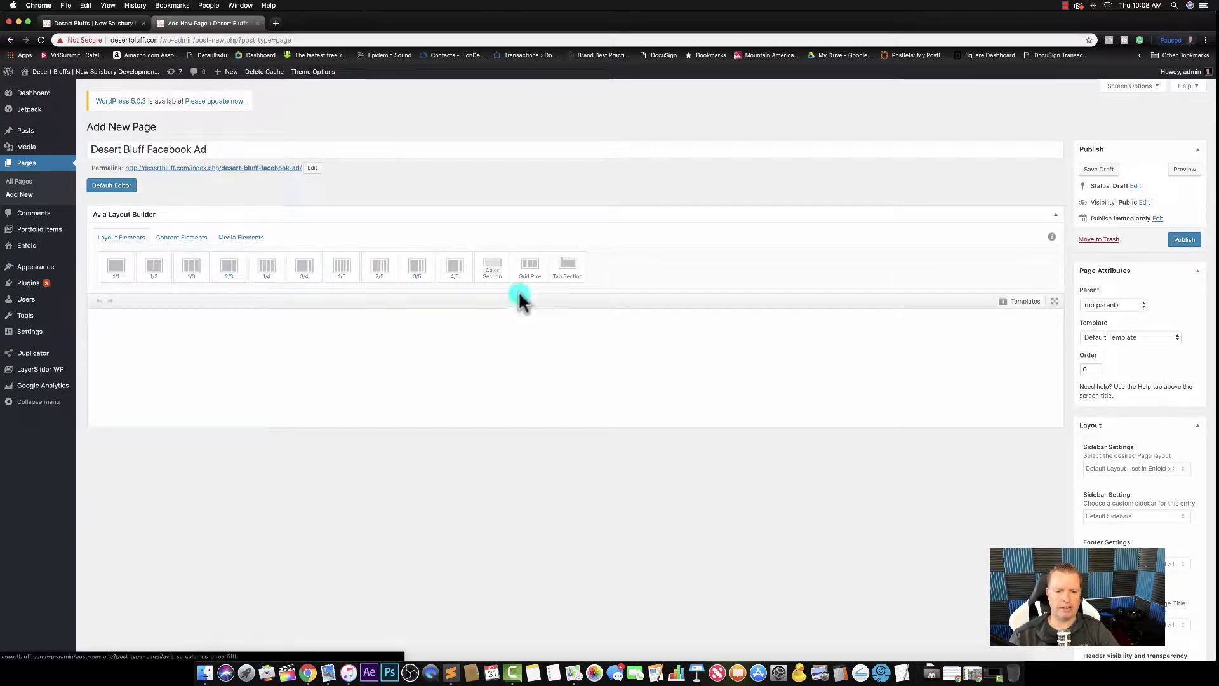
pyautogui.click(242, 240)
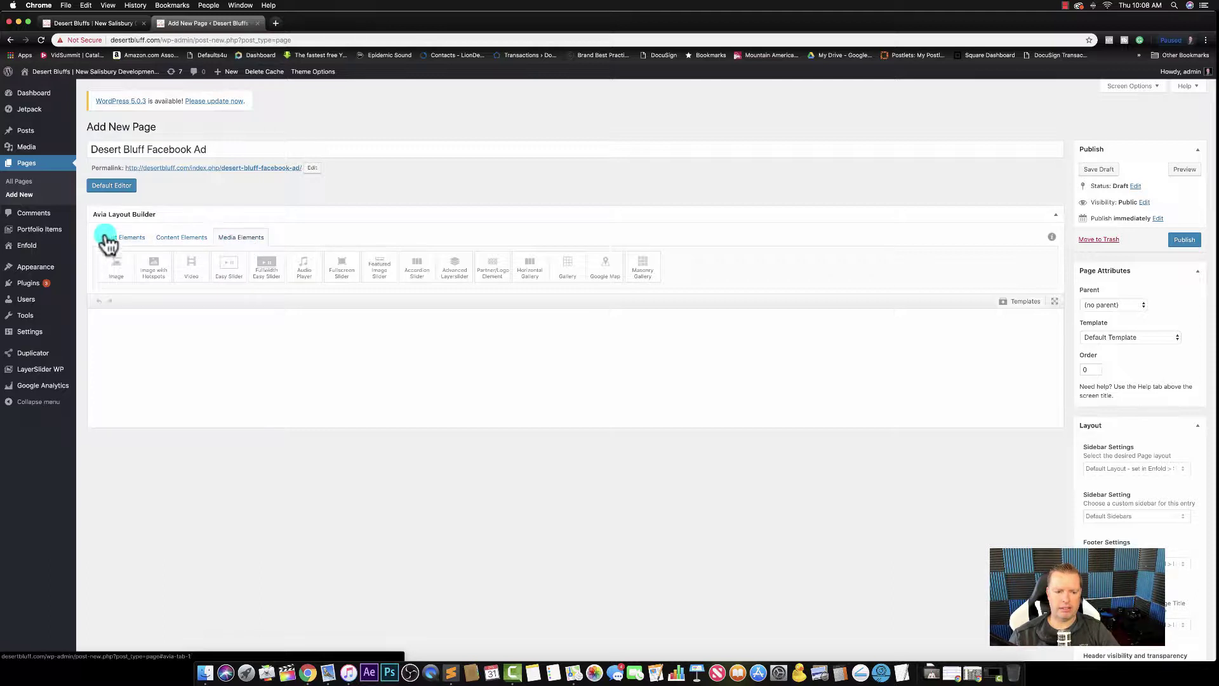
pyautogui.click(130, 240)
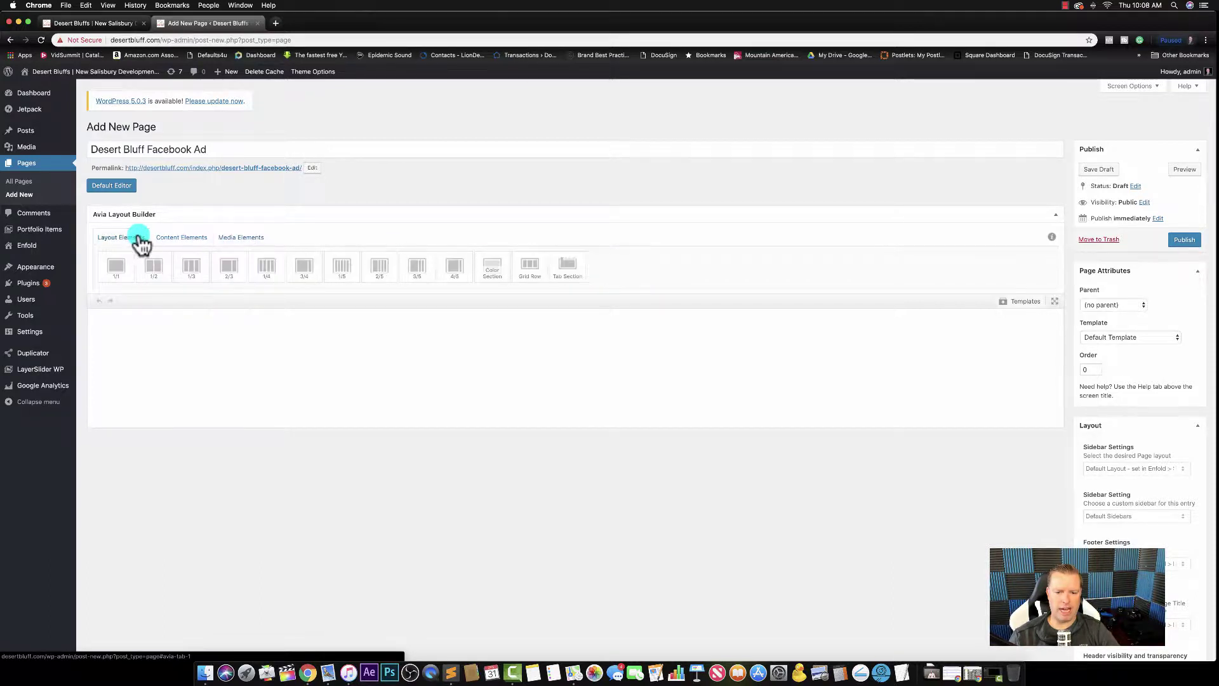
pyautogui.moveTo(520, 272); pyautogui.dragTo(481, 384)
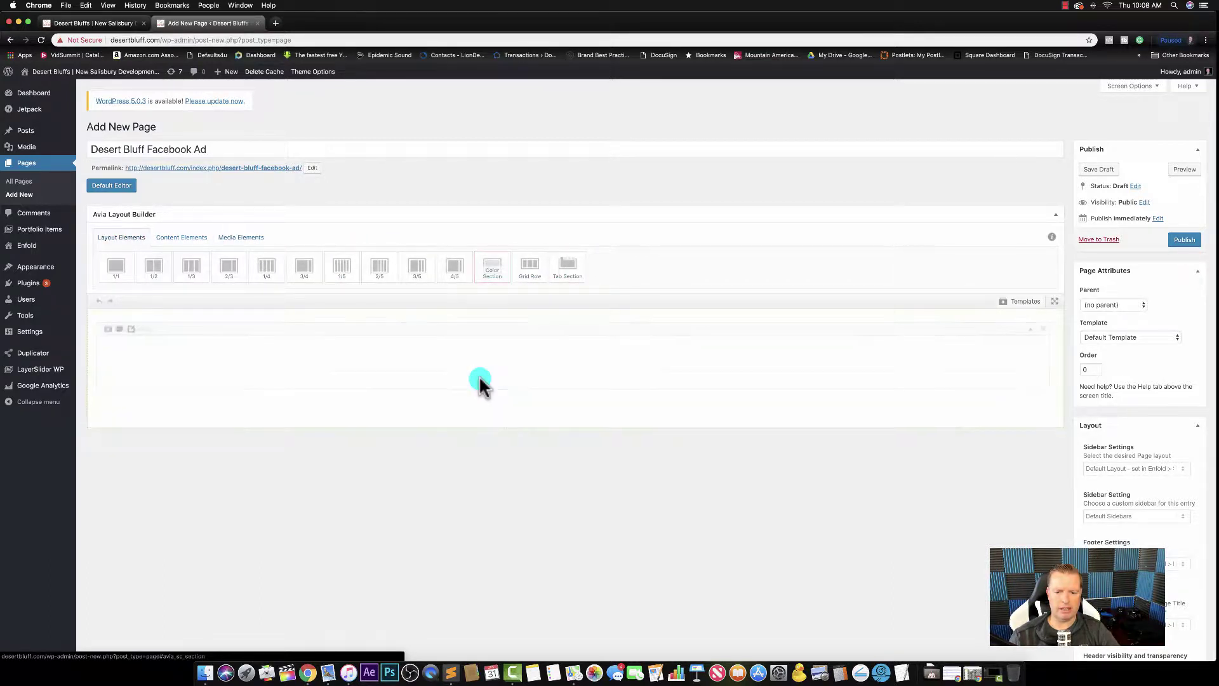
pyautogui.click(197, 243)
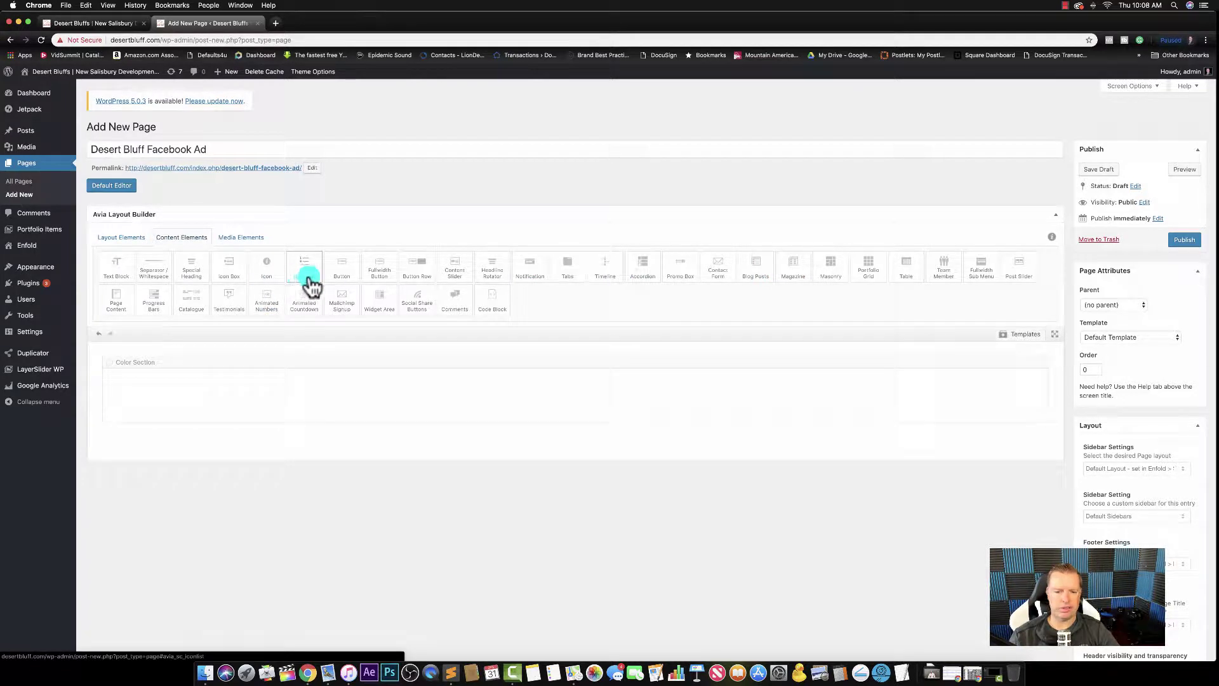
pyautogui.moveTo(717, 270); pyautogui.dragTo(442, 438)
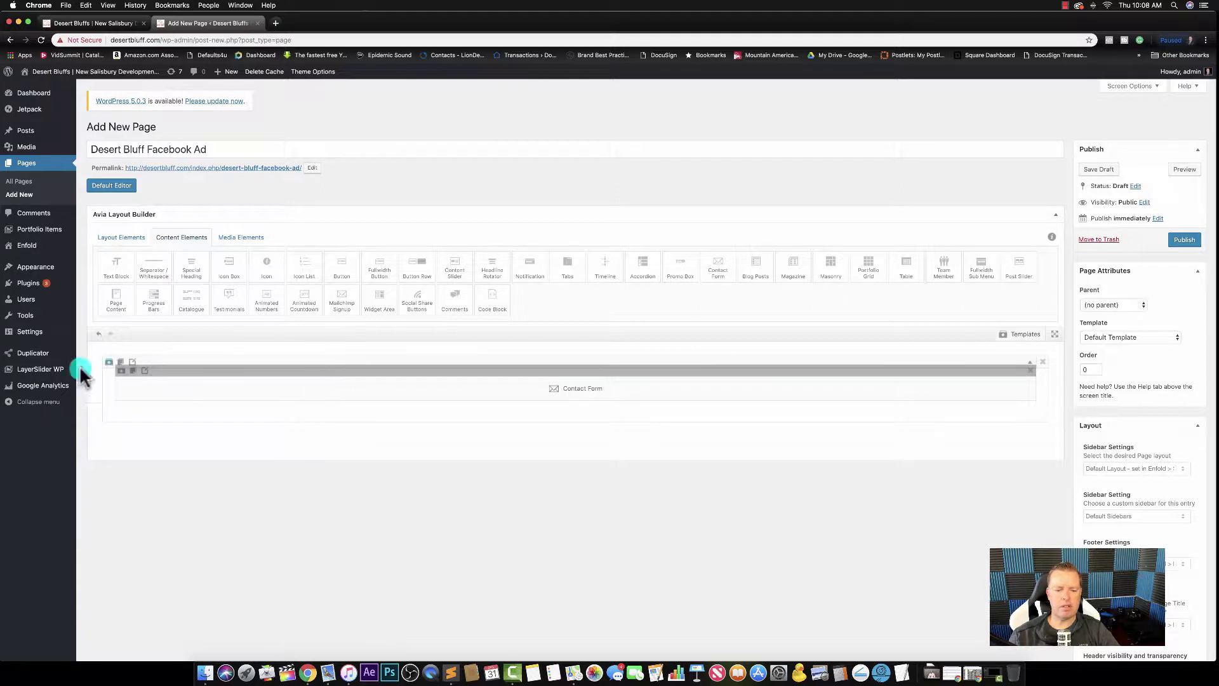
# Delete the contact form and try adding half and one-third columns to the color section
pyautogui.click(1030, 371)
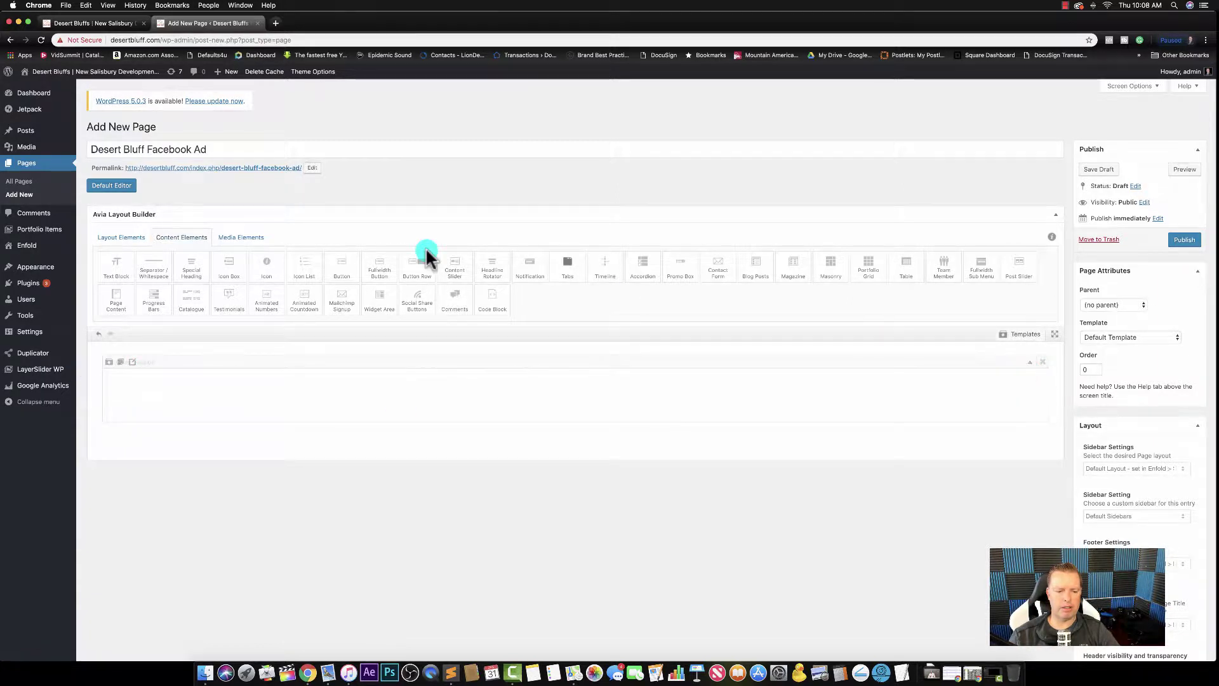
pyautogui.click(120, 238)
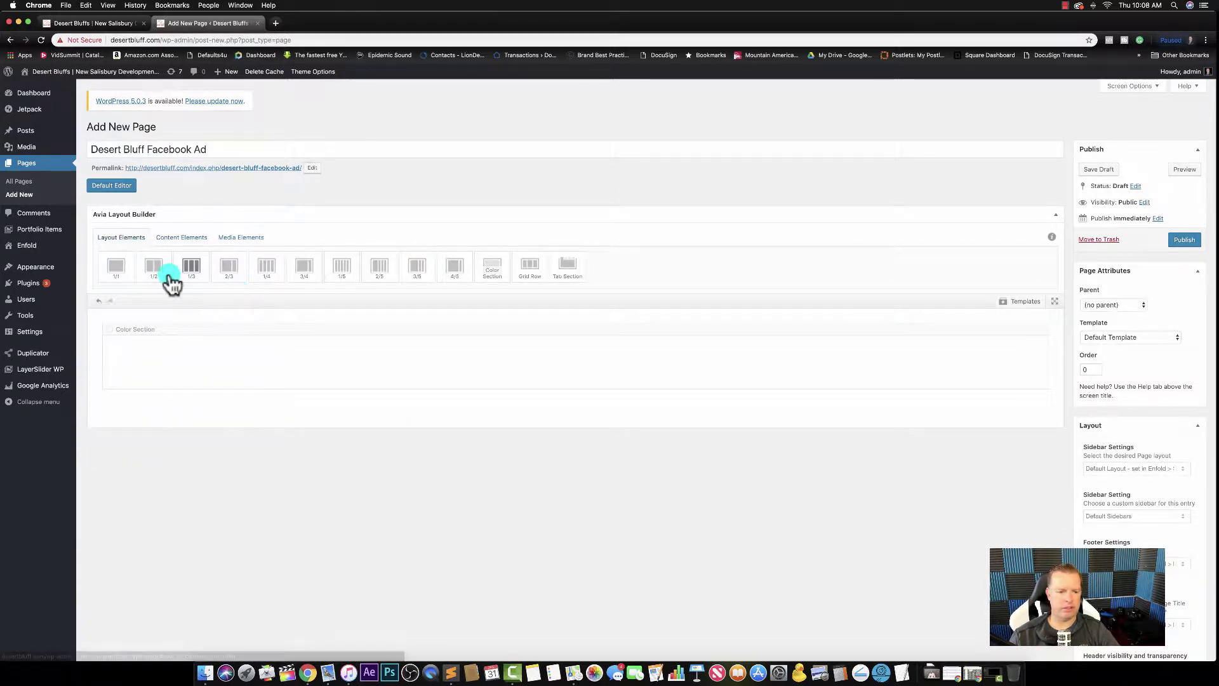
pyautogui.moveTo(162, 283); pyautogui.dragTo(361, 360)
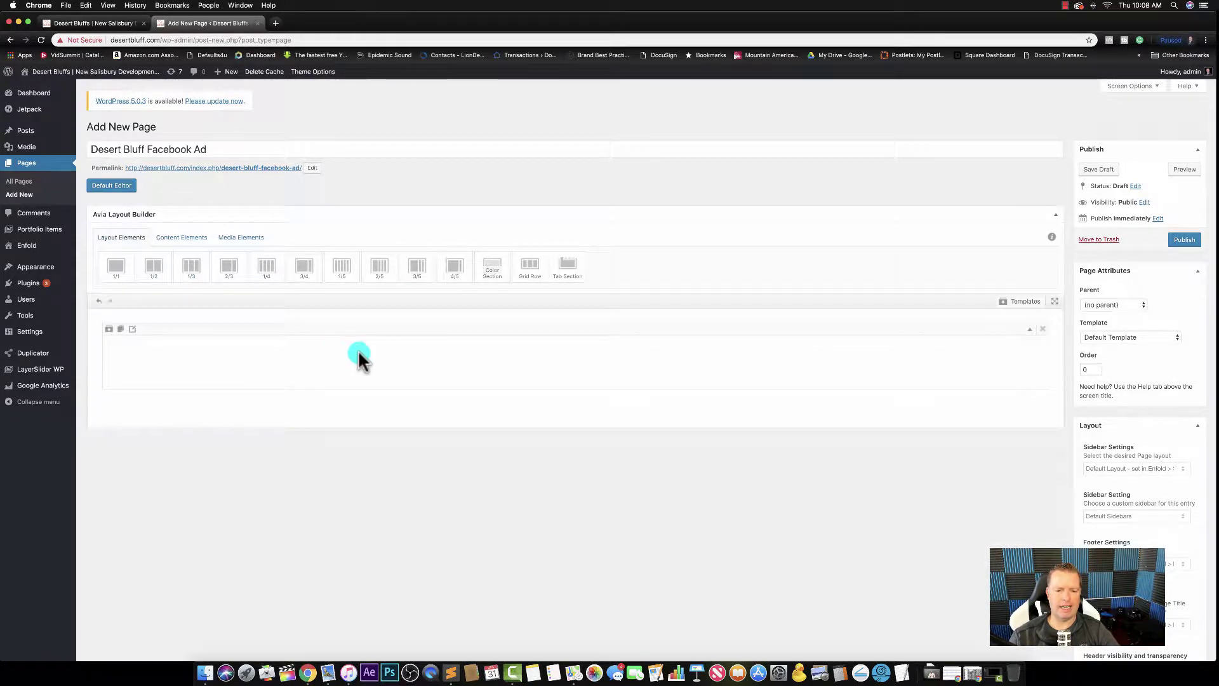
pyautogui.click(157, 278)
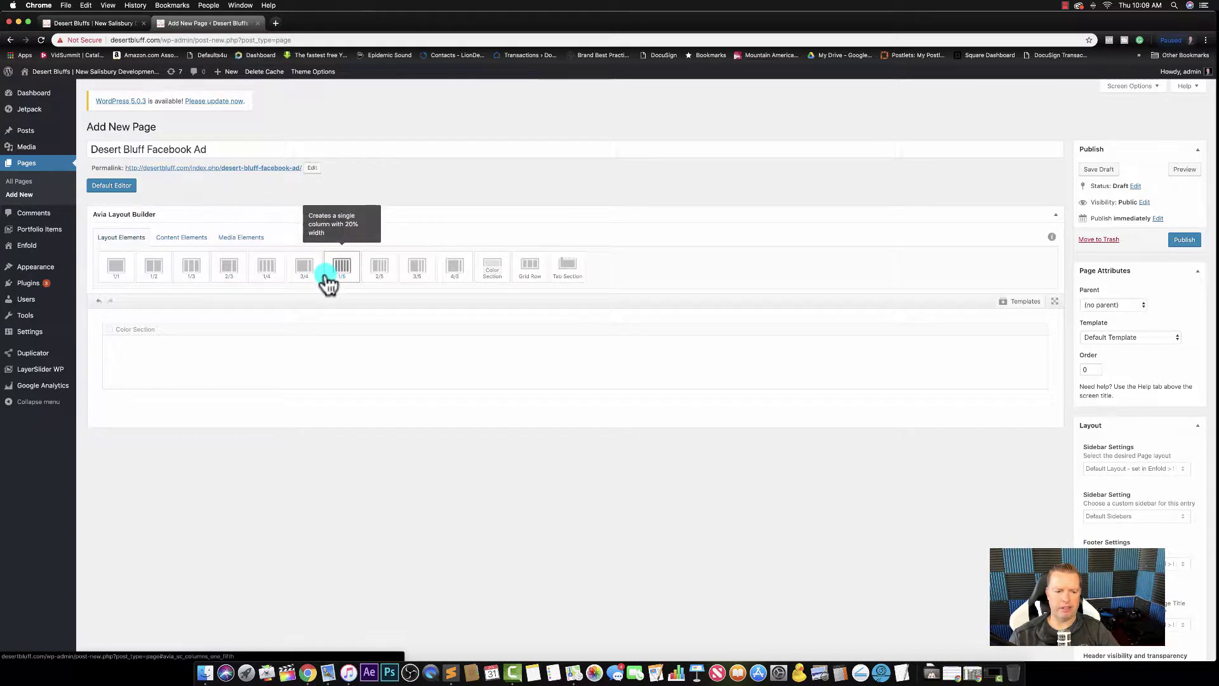
pyautogui.click(268, 279)
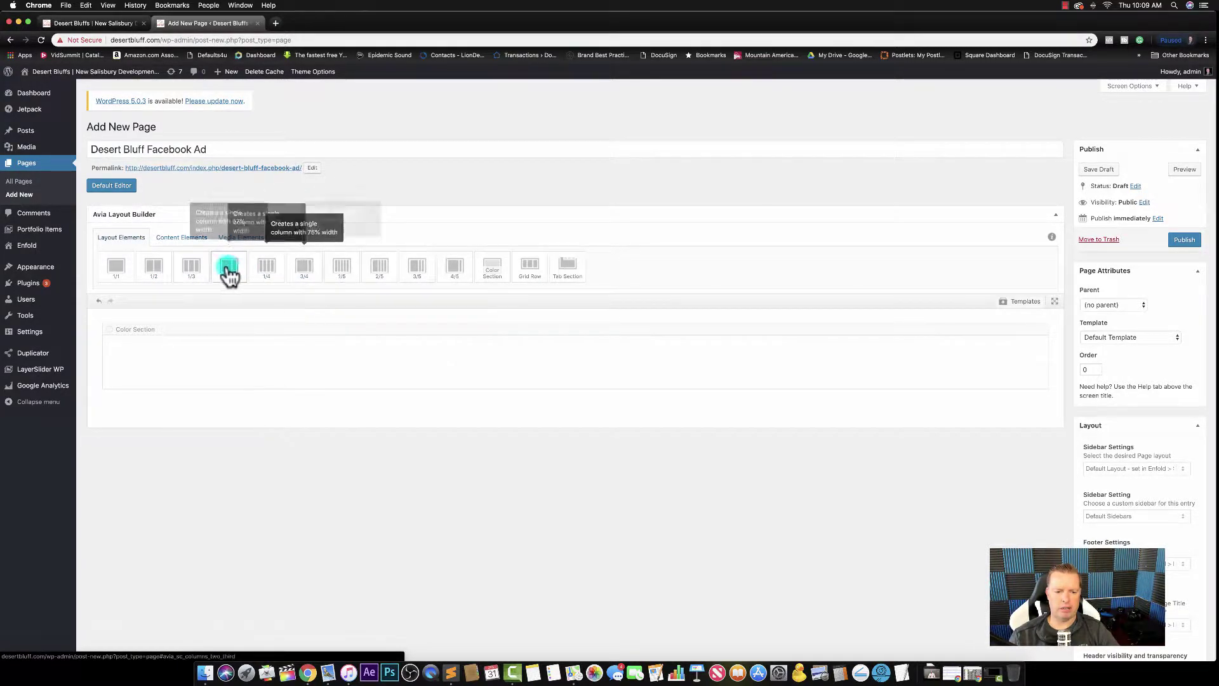
pyautogui.moveTo(193, 277); pyautogui.dragTo(167, 278)
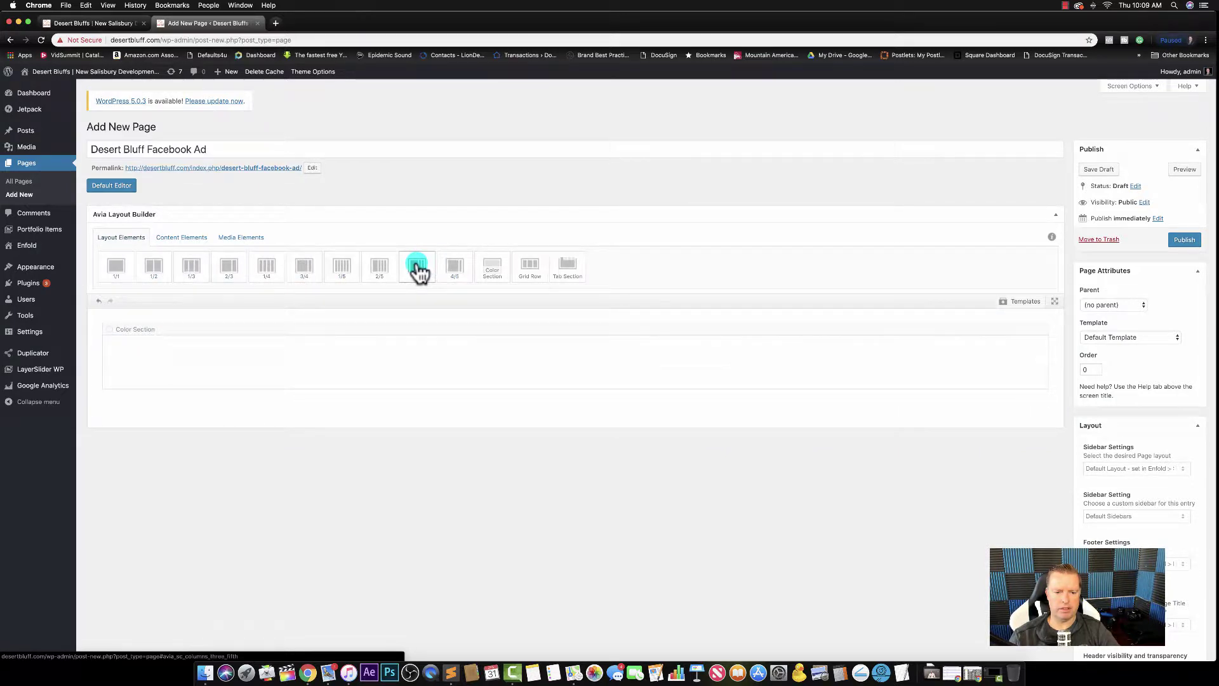
# Add a column in the color section, duplicate it, and adjust column widths to 1/4 and 1/3
pyautogui.moveTo(419, 272); pyautogui.dragTo(313, 356)
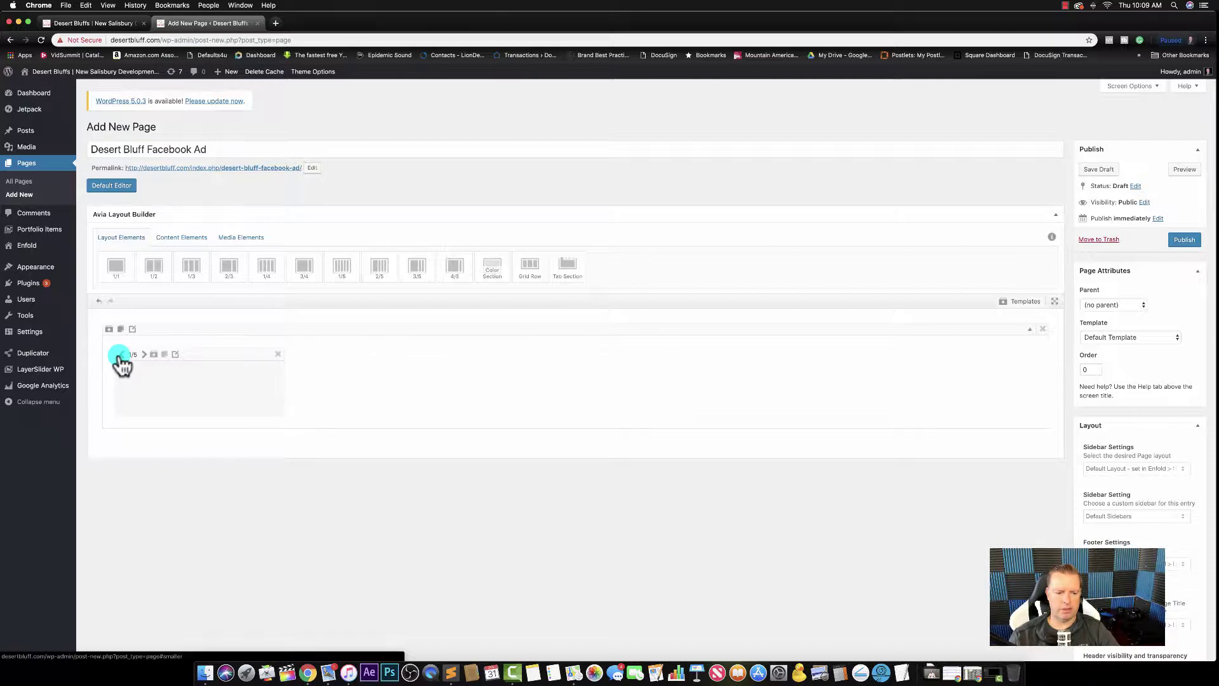
pyautogui.click(171, 356)
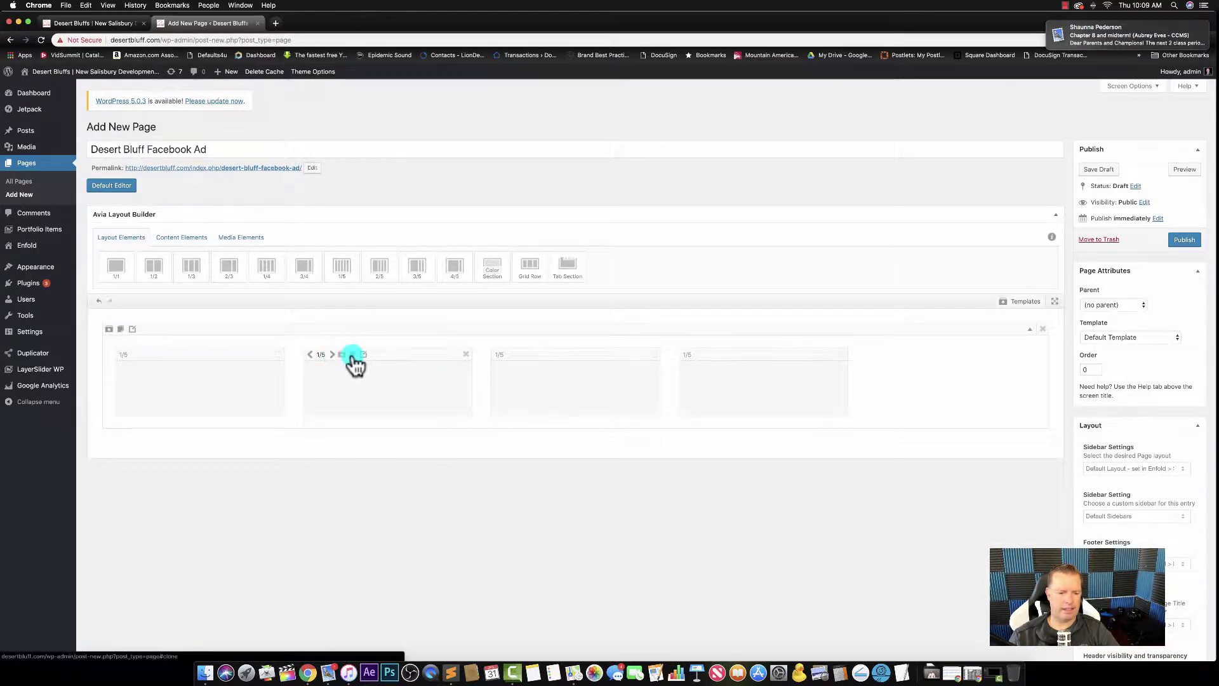
pyautogui.click(307, 354)
pyautogui.click(340, 355)
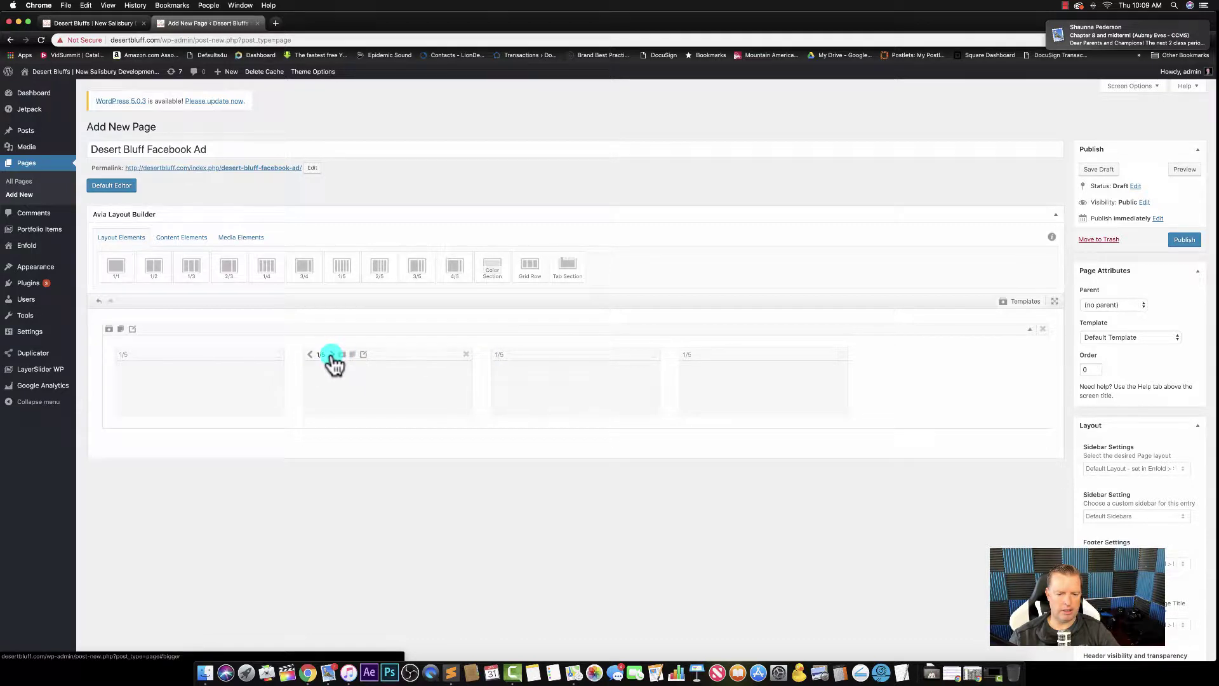
pyautogui.click(331, 355)
pyautogui.click(567, 354)
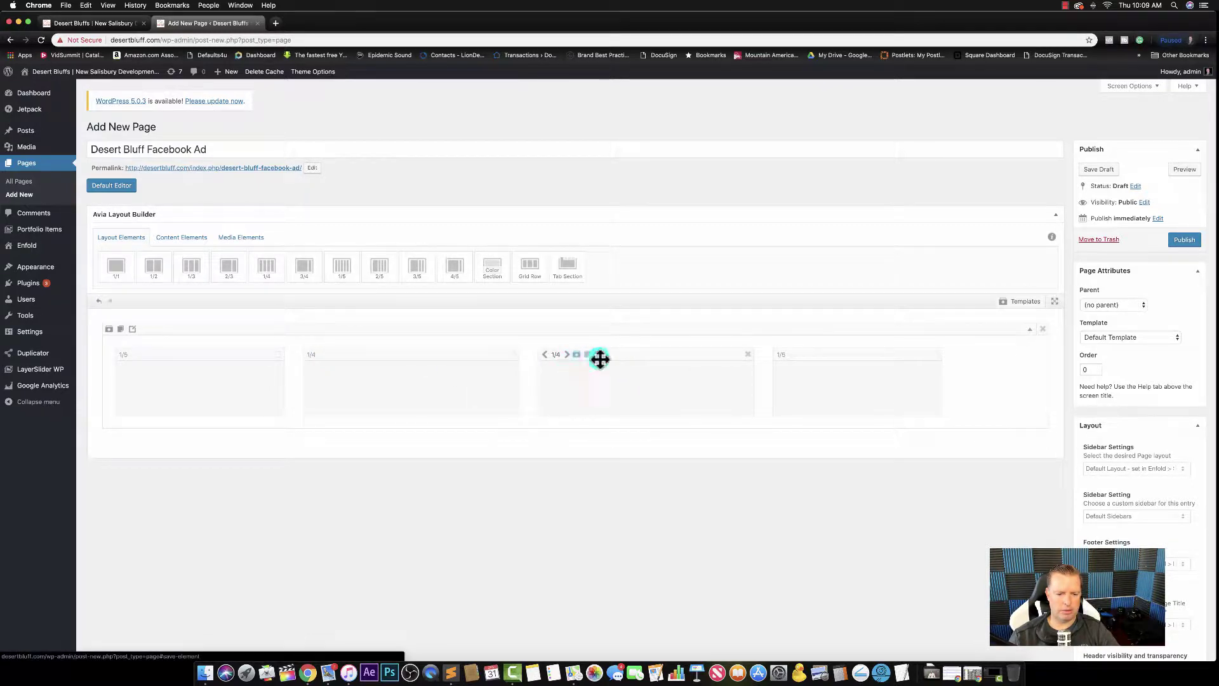
pyautogui.click(567, 355)
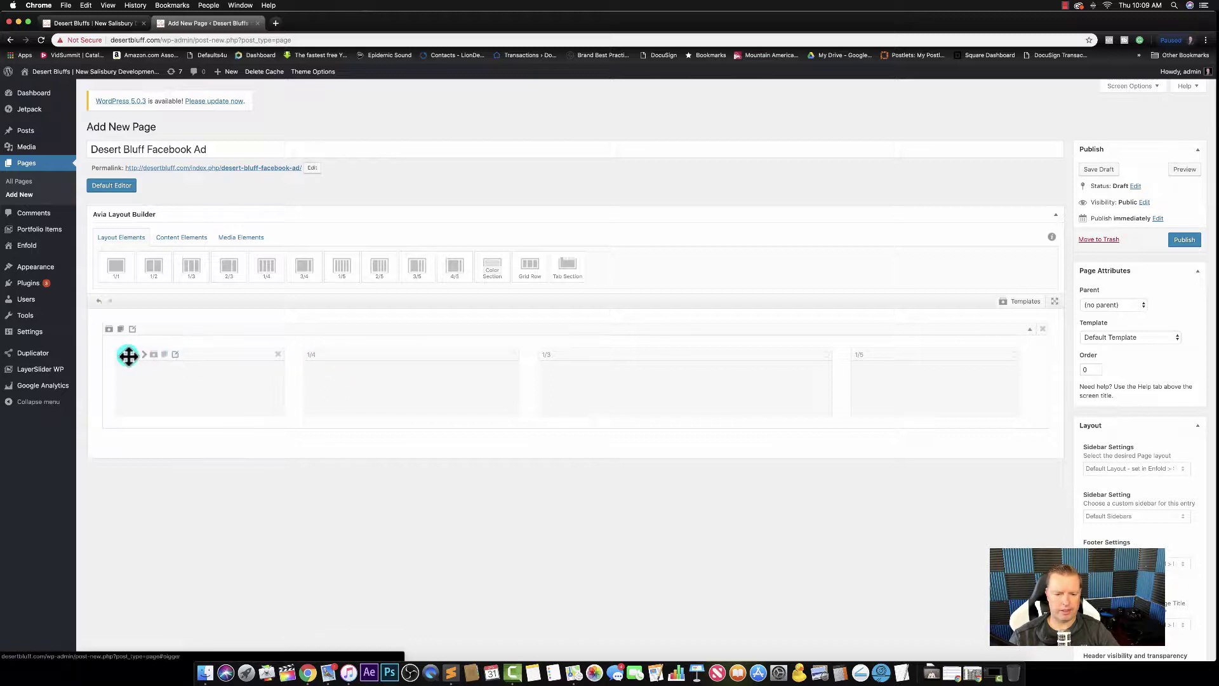
pyautogui.click(332, 354)
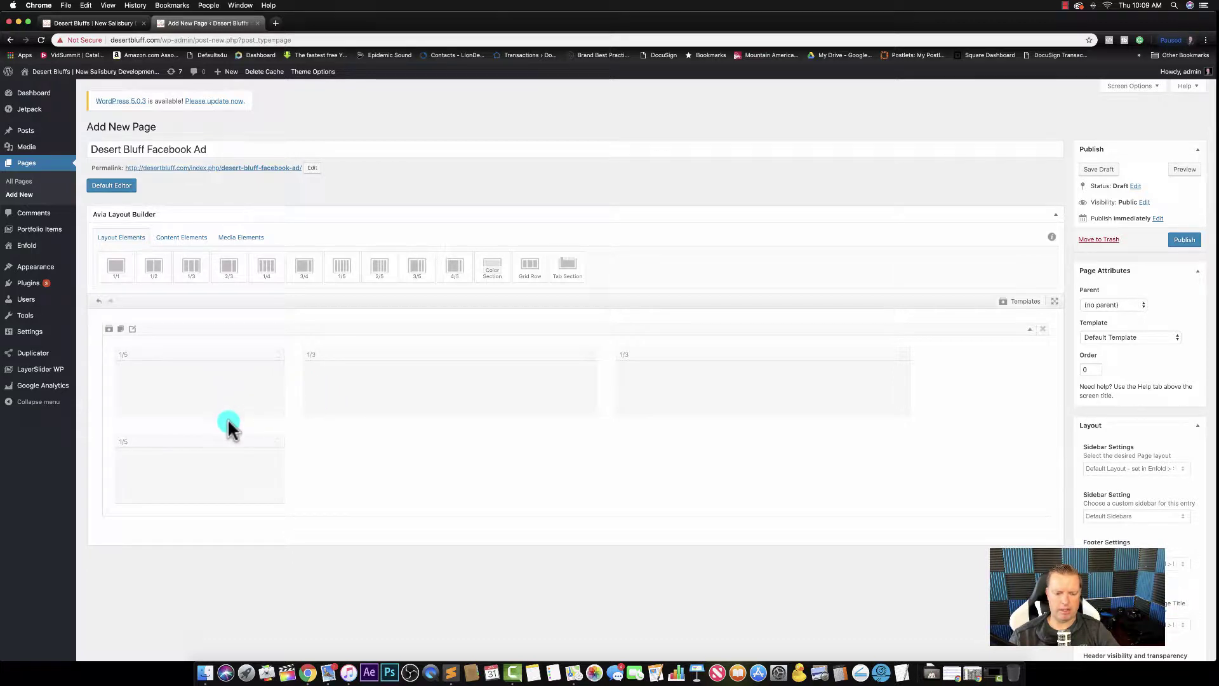
# Rearrange the row into 1/5, 1/3, 1/4 and 1/5 columns by moving, resizing and duplicating
pyautogui.moveTo(280, 358); pyautogui.dragTo(583, 452)
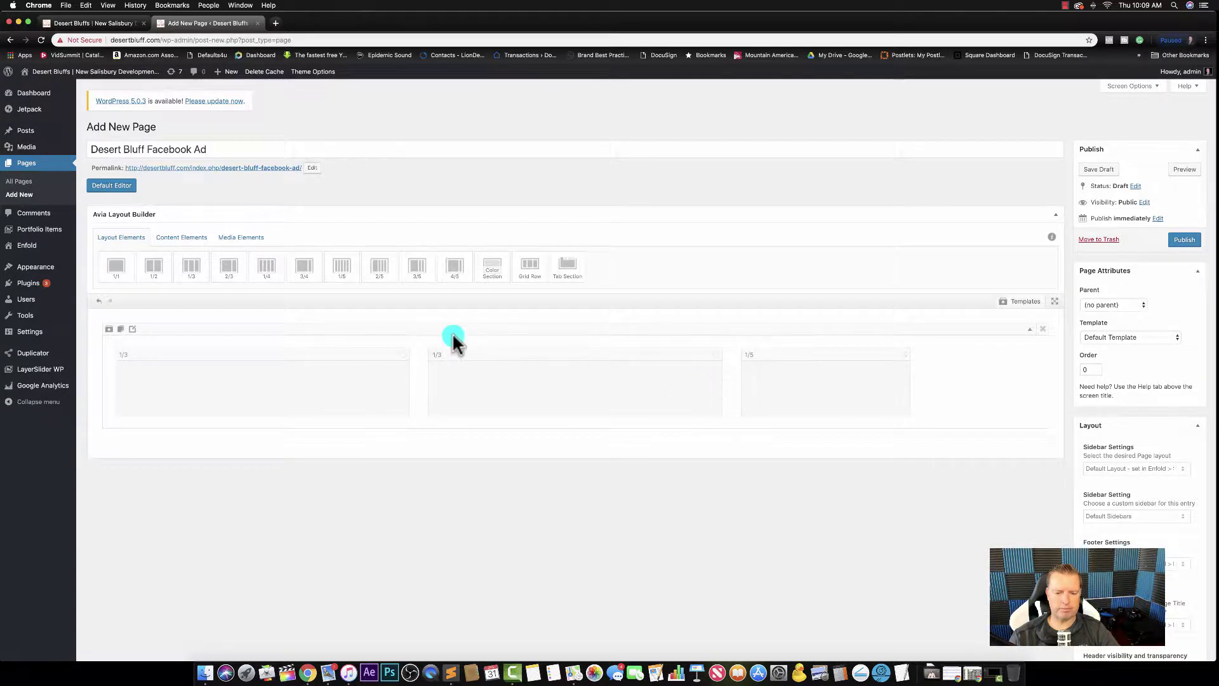
pyautogui.click(435, 355)
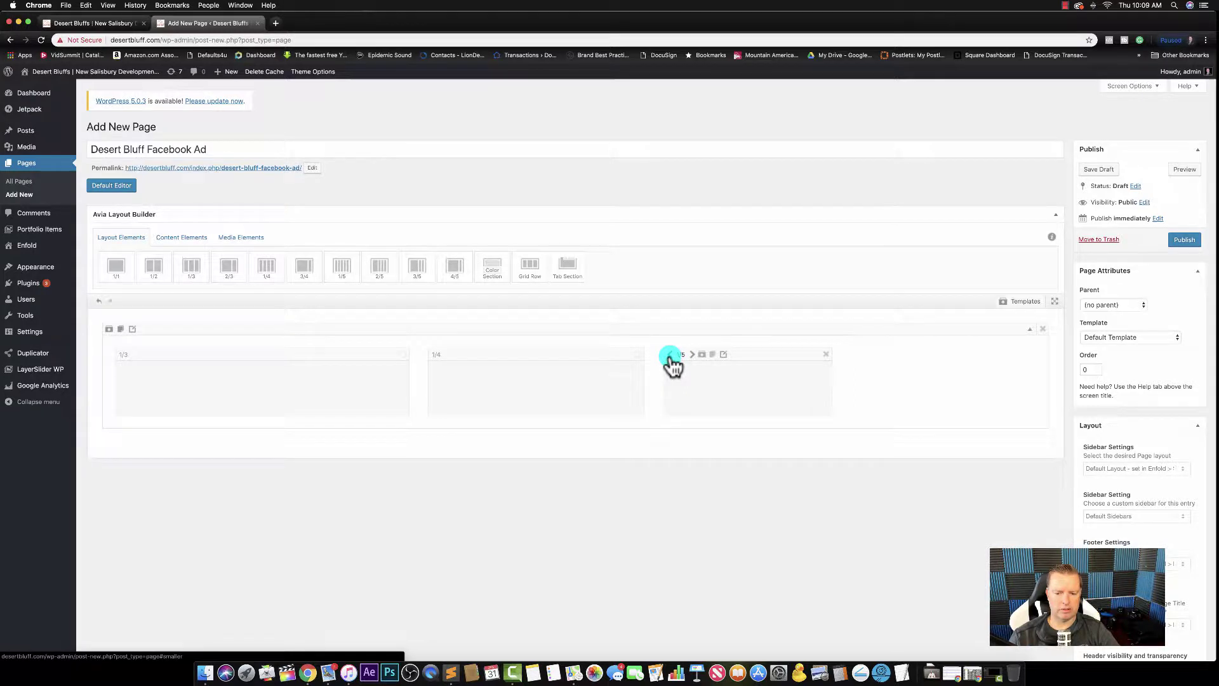
pyautogui.click(711, 355)
pyautogui.moveTo(937, 354); pyautogui.dragTo(115, 362)
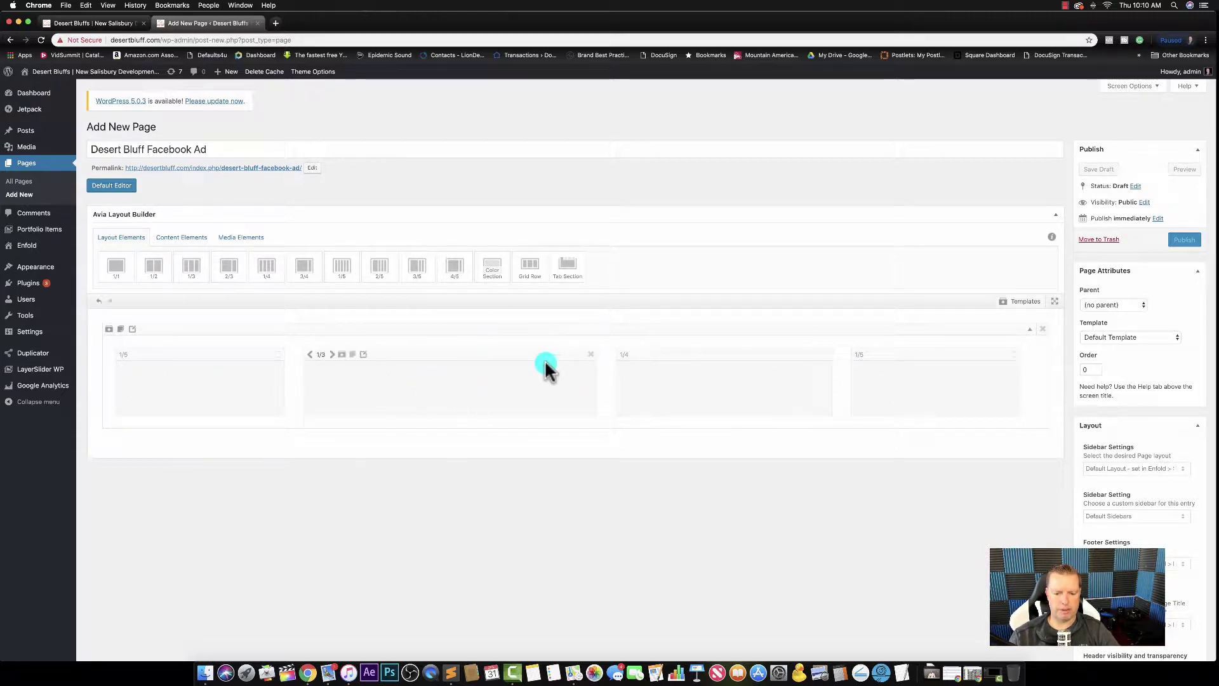
pyautogui.click(186, 238)
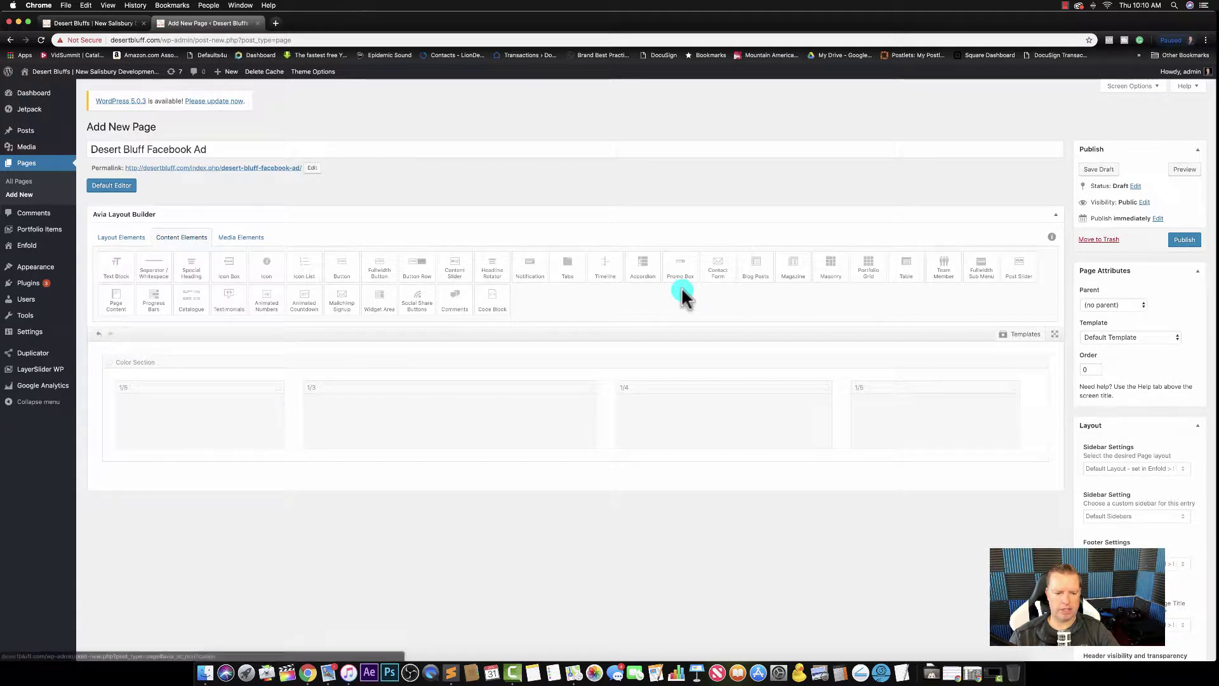
pyautogui.click(253, 240)
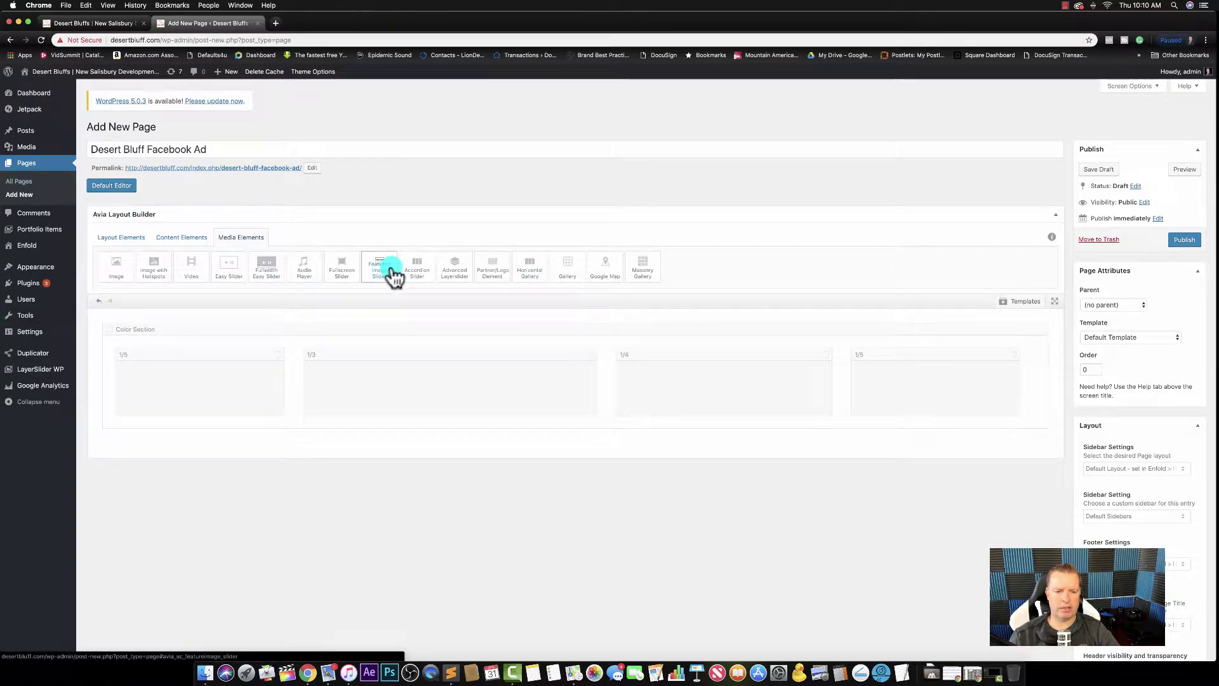
# Place a Video element in the 1/3 column and a Contact Form element in the 1/4 column
pyautogui.moveTo(211, 286); pyautogui.dragTo(430, 407)
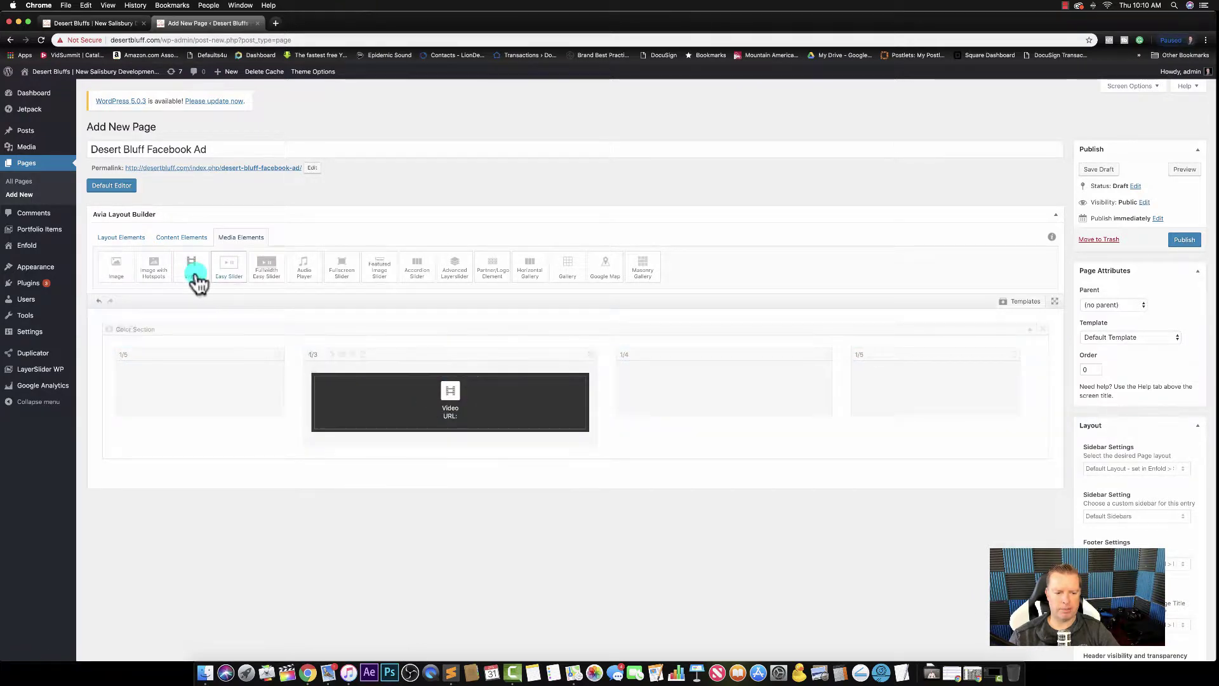
pyautogui.click(182, 239)
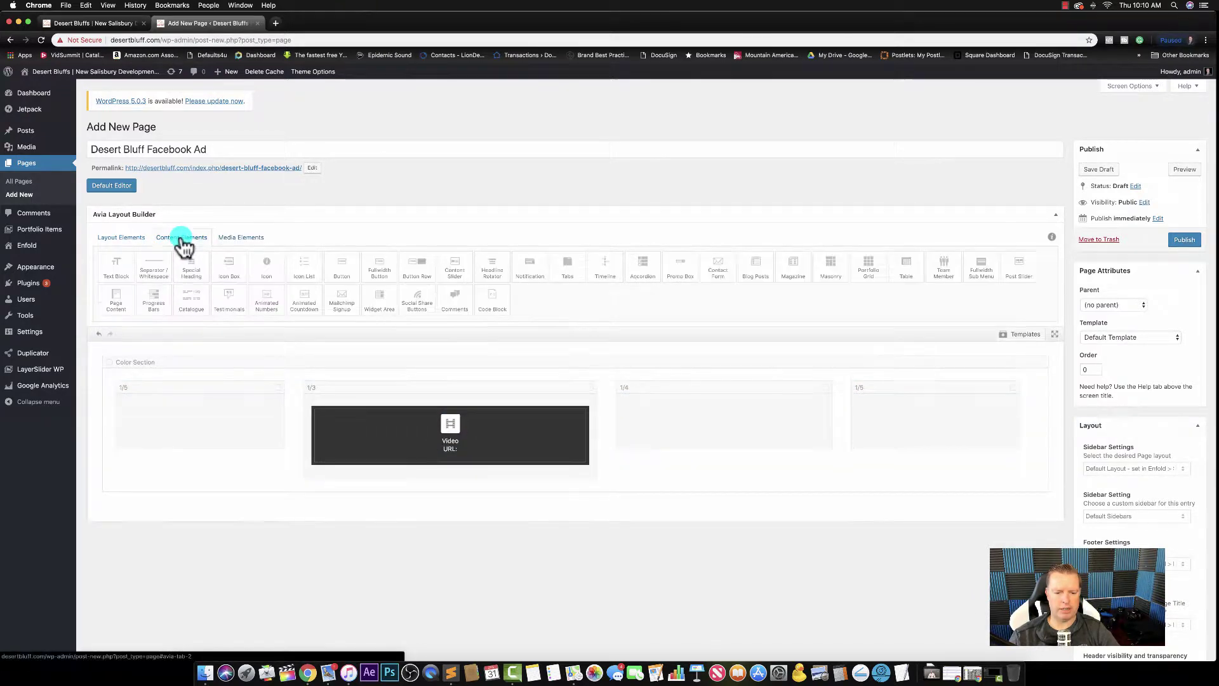
pyautogui.click(721, 275)
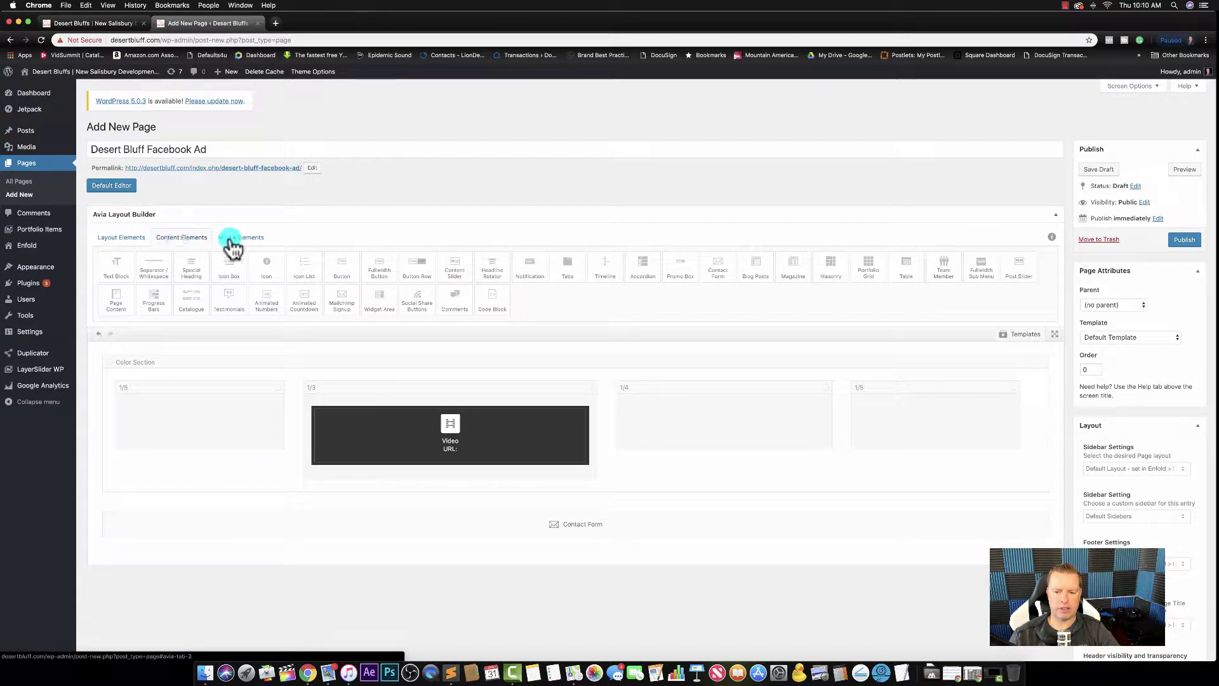
pyautogui.moveTo(726, 272); pyautogui.dragTo(734, 427)
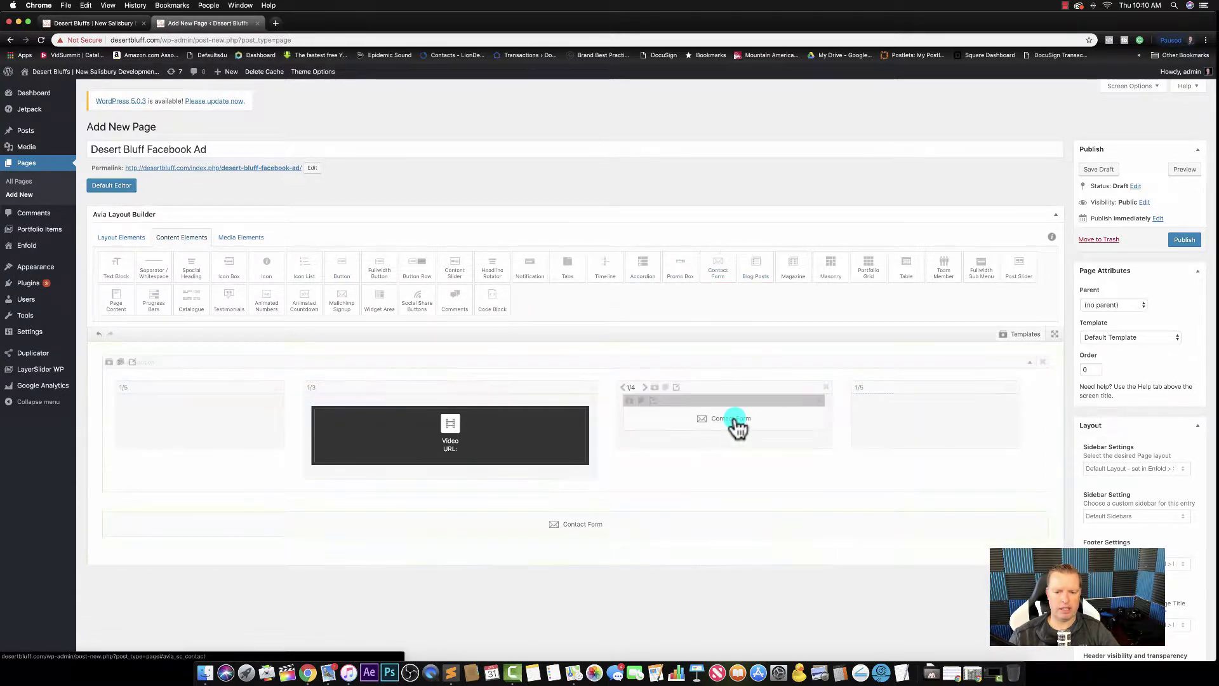
# In the color section's background settings, pick orange as the custom colour and keep Main Content
pyautogui.click(131, 363)
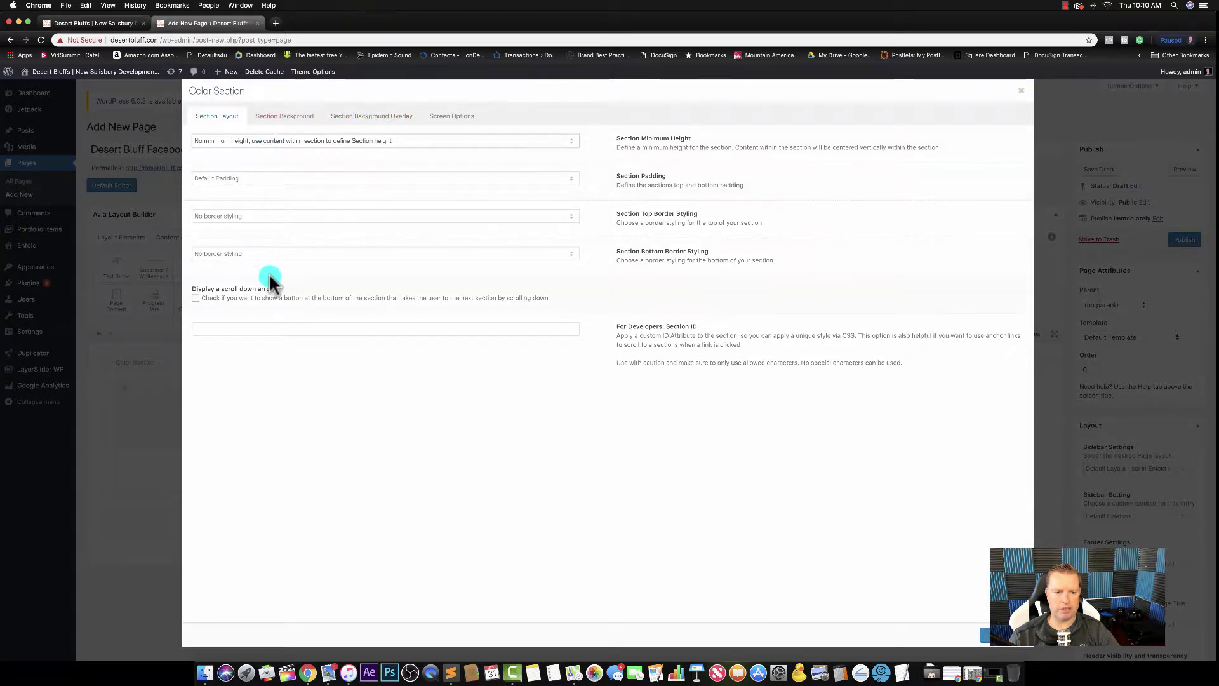
pyautogui.click(284, 116)
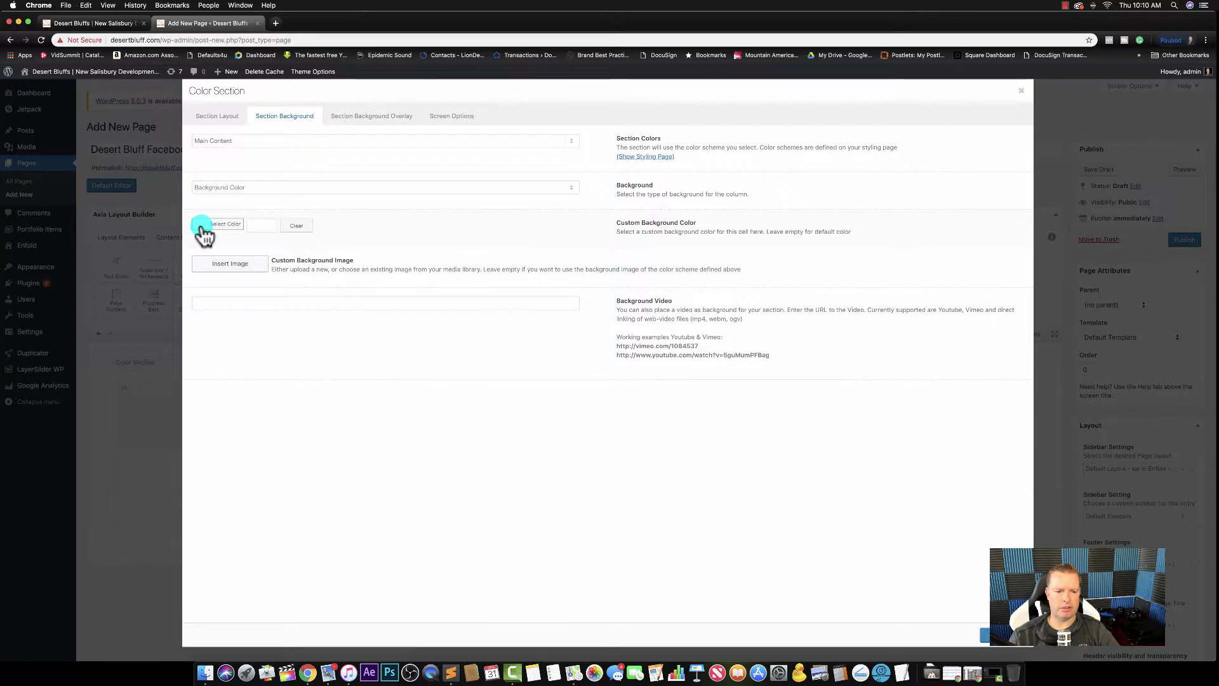
pyautogui.click(343, 189)
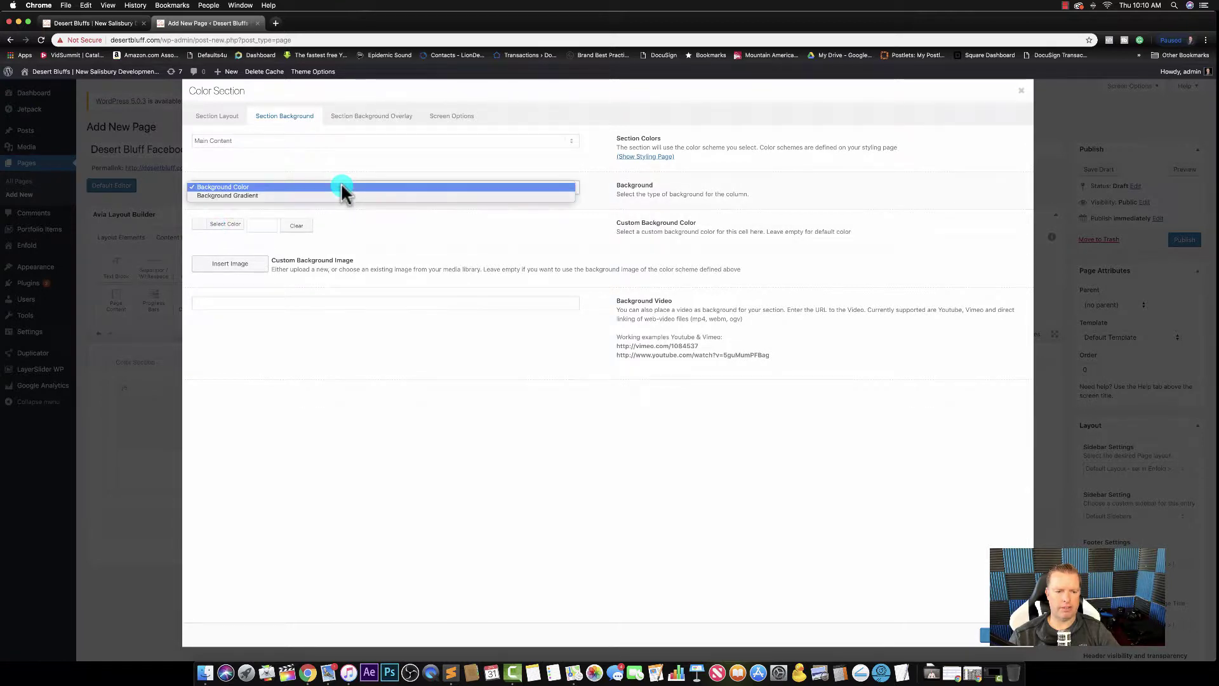
pyautogui.click(349, 174)
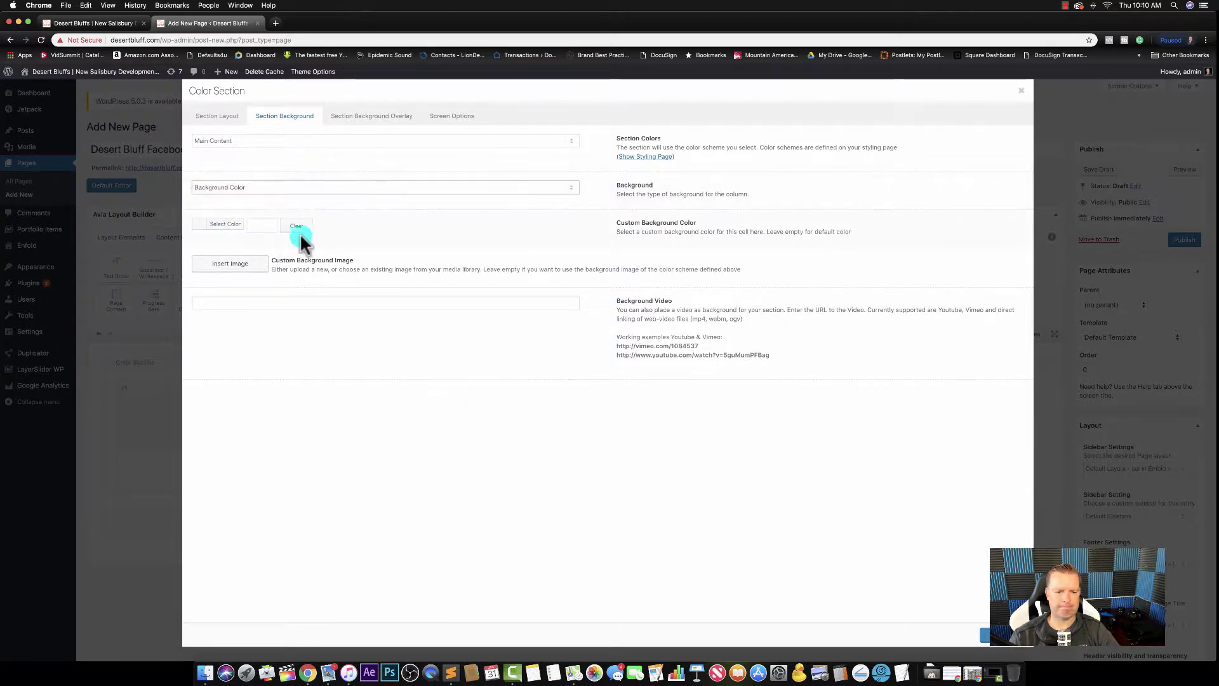
pyautogui.click(201, 226)
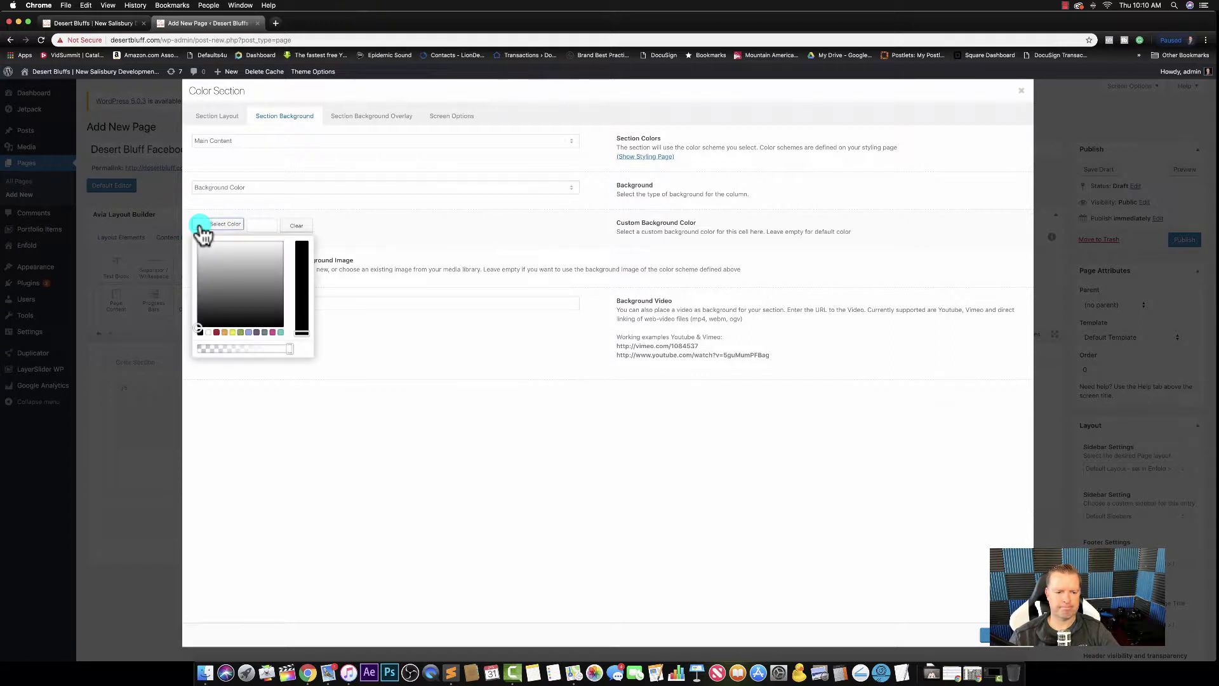
pyautogui.click(224, 332)
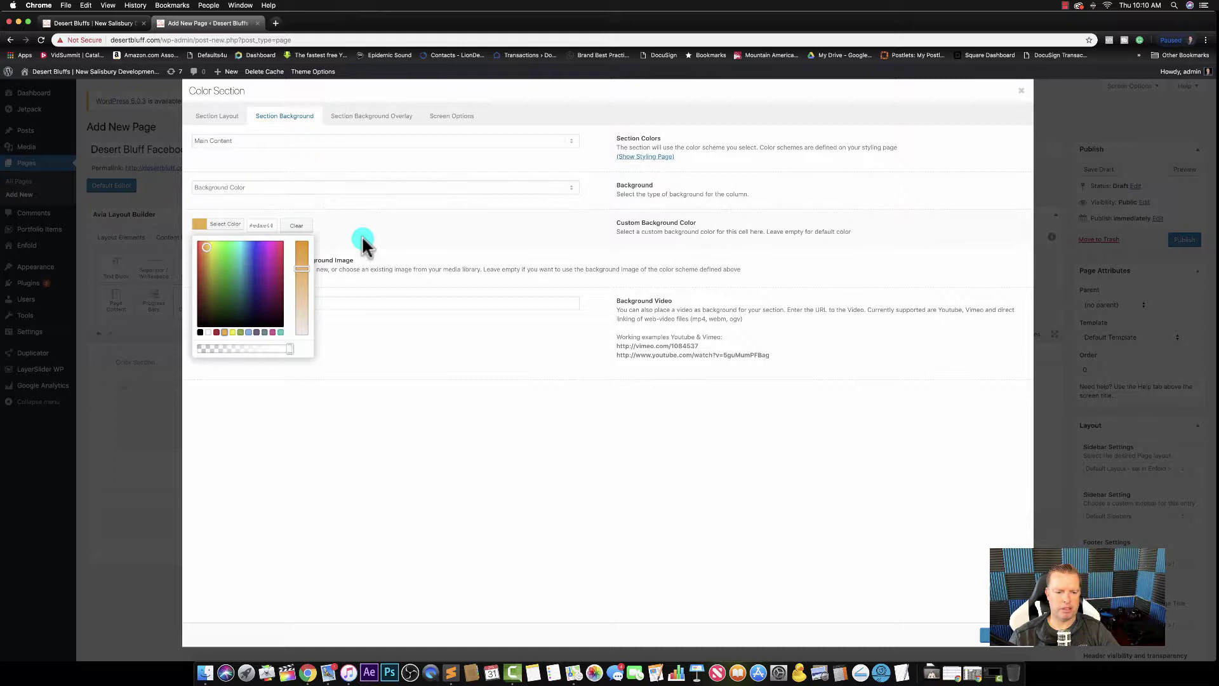
pyautogui.click(387, 224)
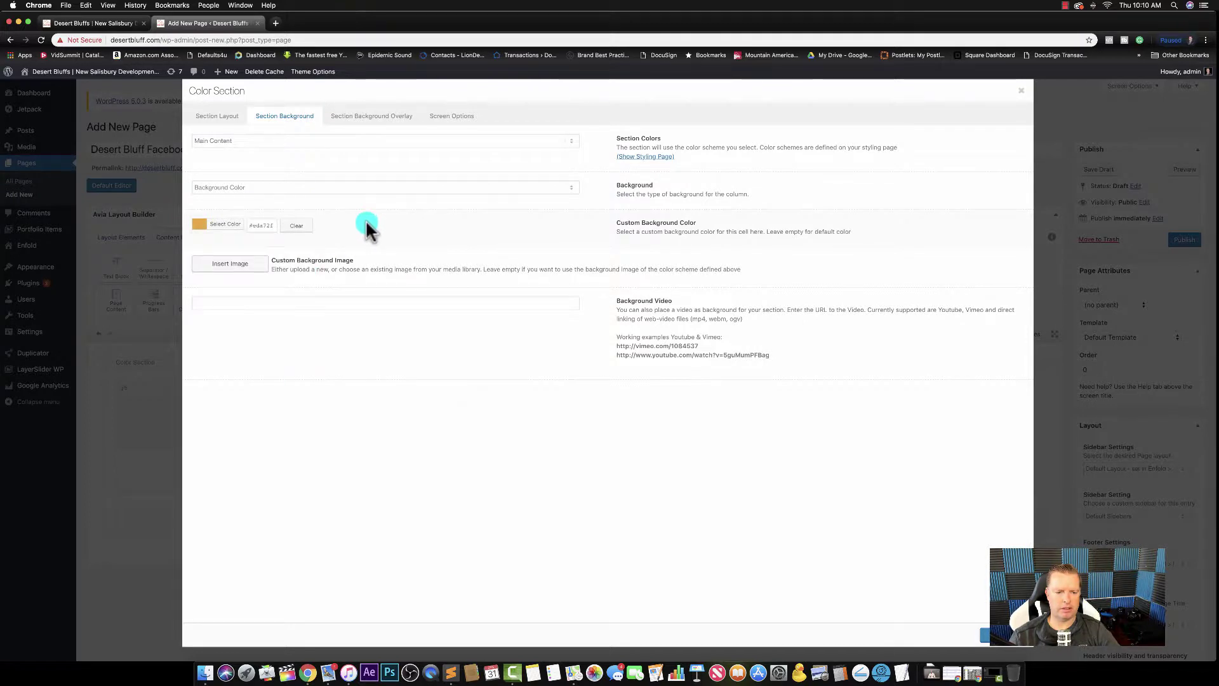
pyautogui.click(292, 141)
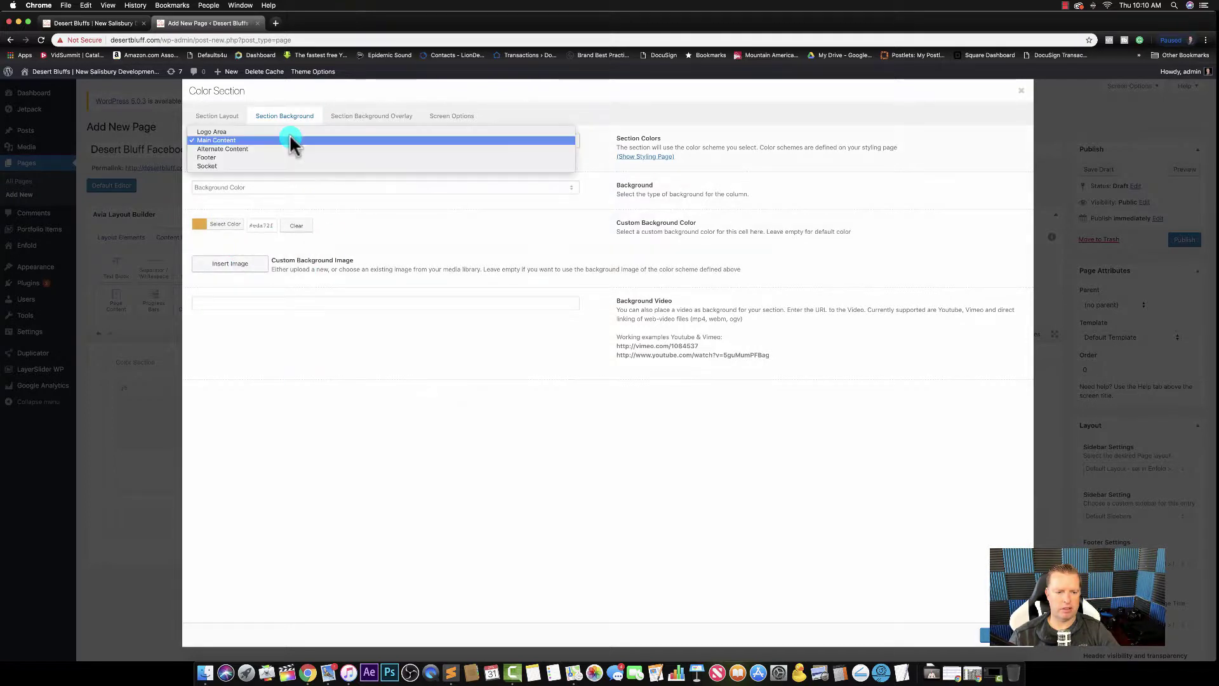
pyautogui.click(292, 141)
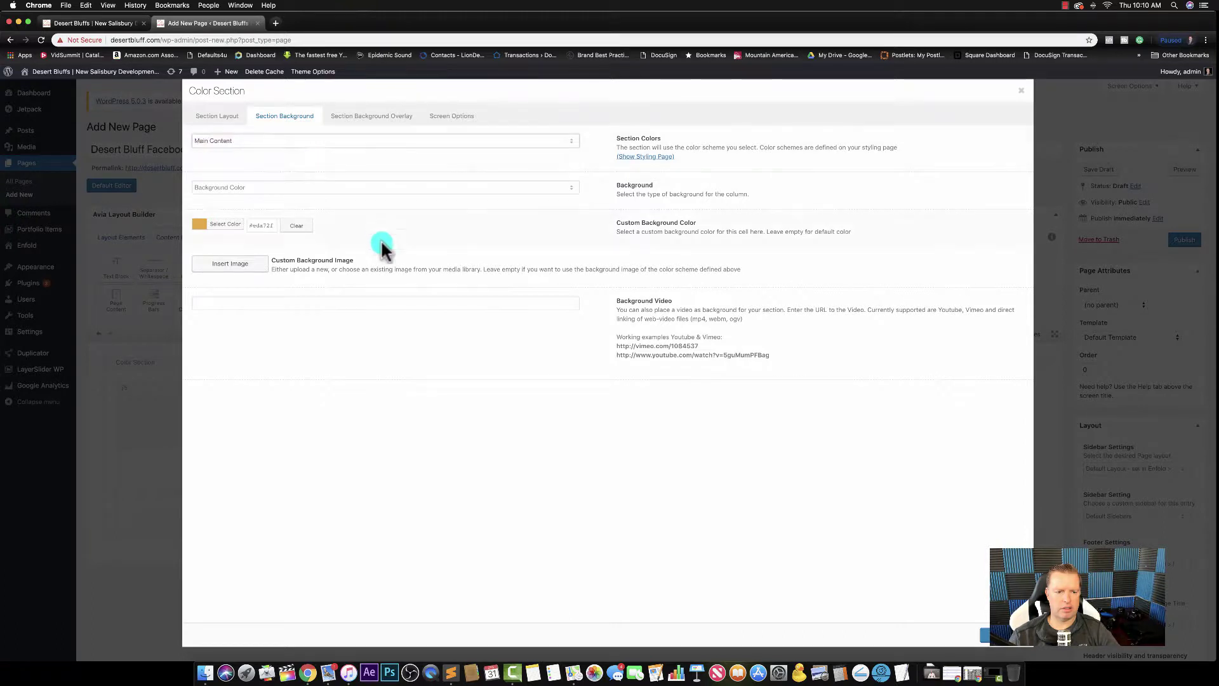
# Set a Background Gradient from orange to pale peach #edd1b4 and save the section
pyautogui.click(289, 191)
pyautogui.click(288, 195)
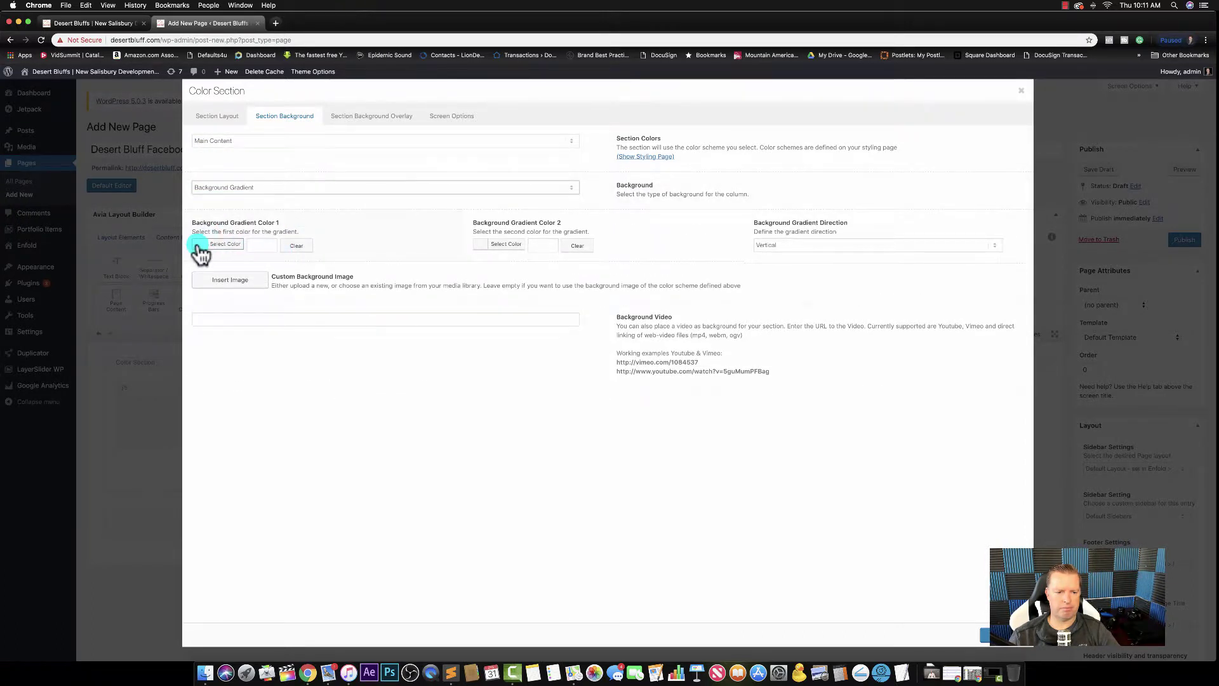
pyautogui.click(201, 252)
pyautogui.click(224, 352)
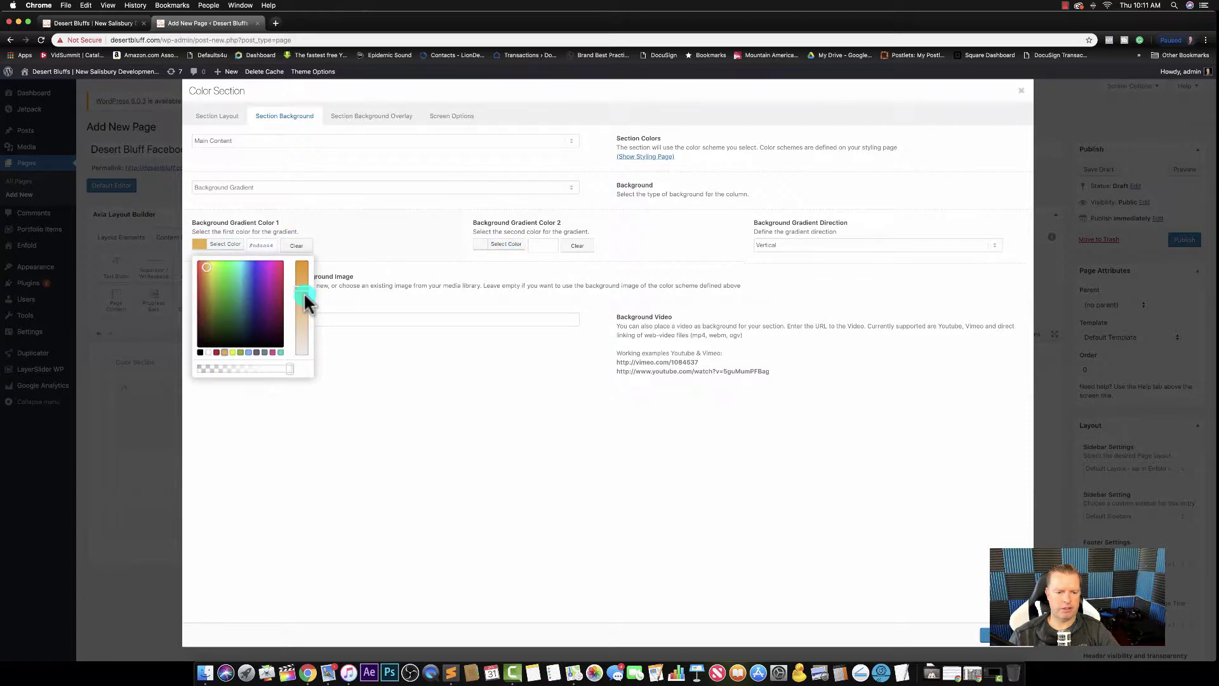
pyautogui.click(484, 248)
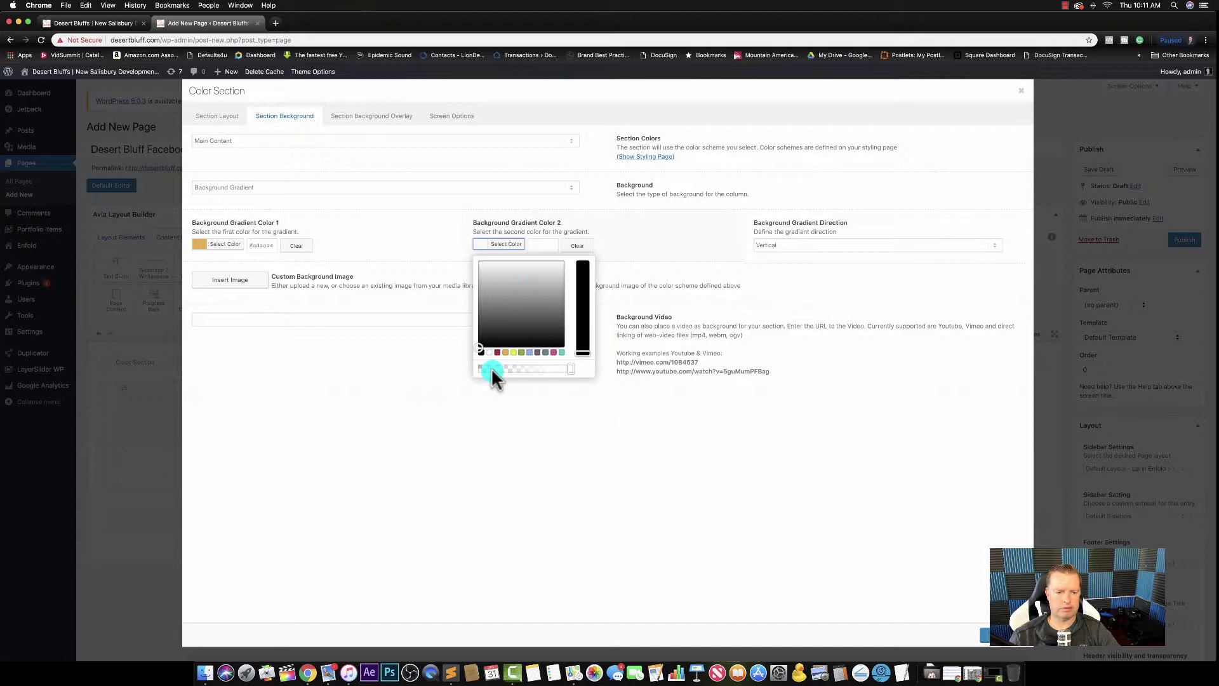
pyautogui.click(504, 353)
pyautogui.moveTo(584, 291); pyautogui.dragTo(584, 335)
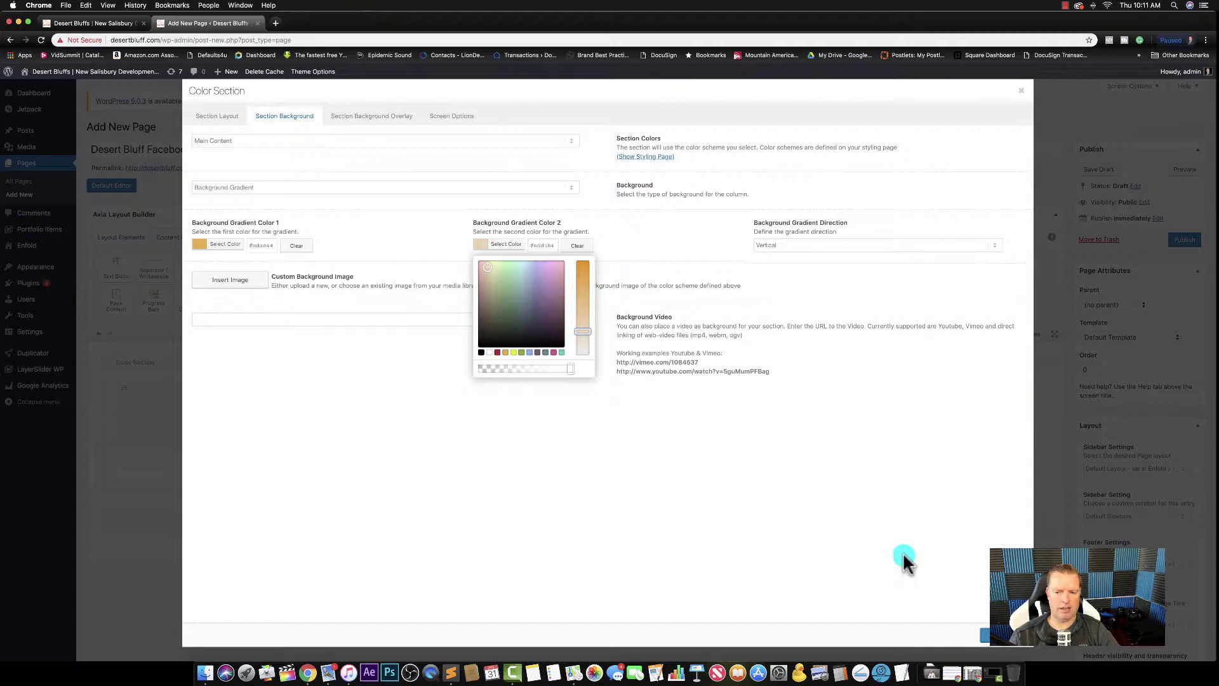
pyautogui.click(1001, 646)
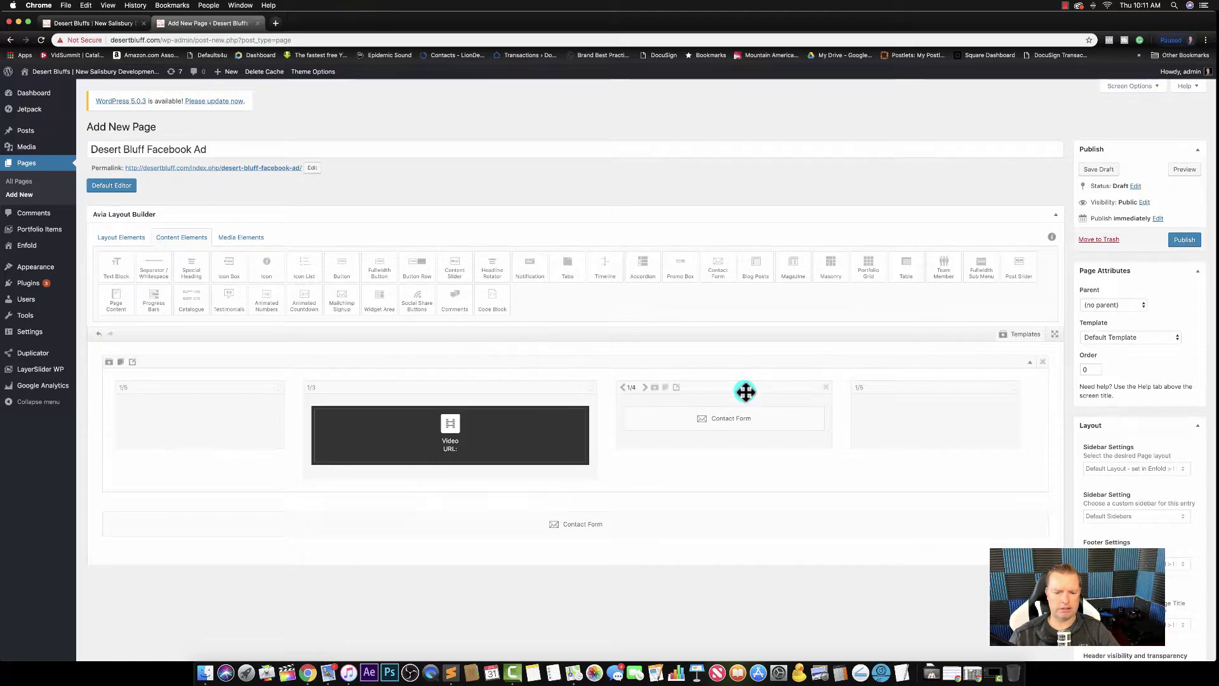
# Fill in the contact form's recipient e-mail and delete its Message field, leaving Name, E-Mail, Subject
pyautogui.click(730, 427)
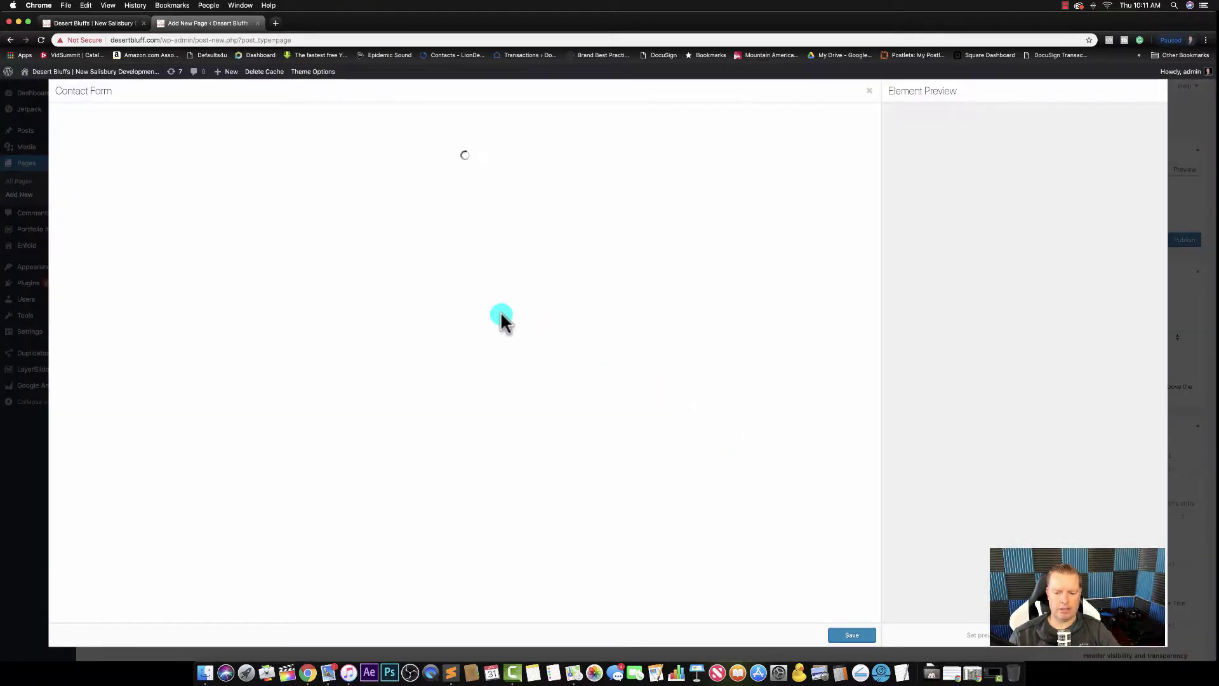
pyautogui.moveTo(151, 157); pyautogui.dragTo(53, 151)
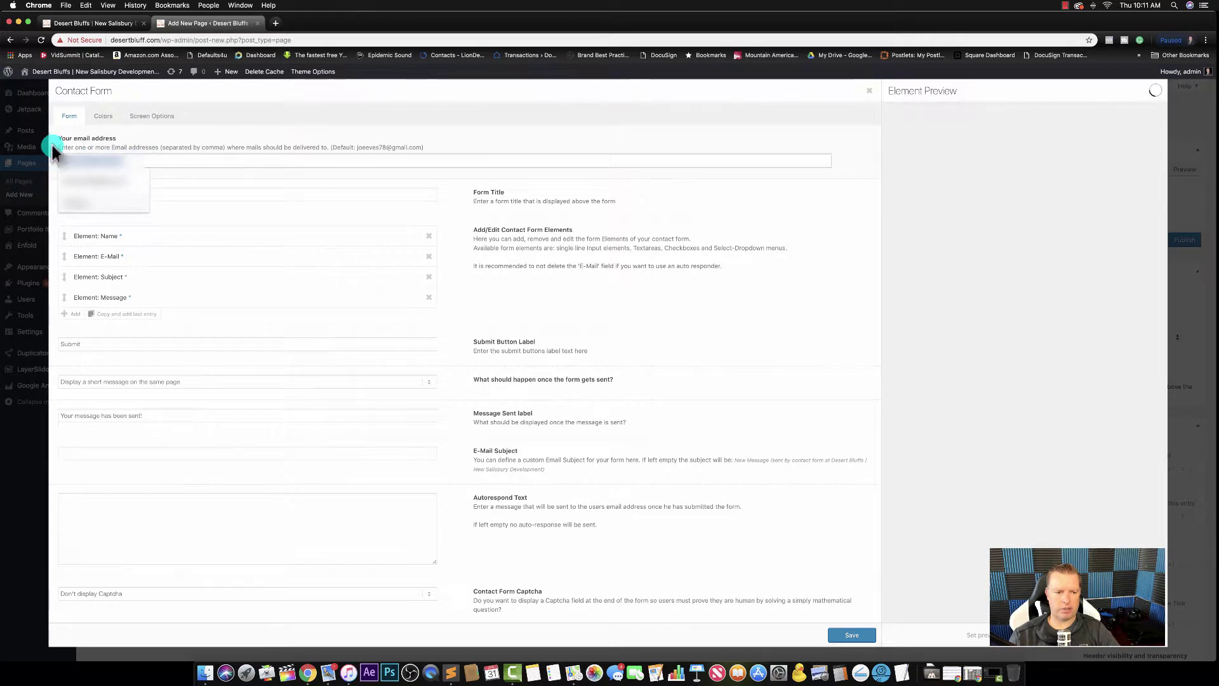
pyautogui.click(95, 161)
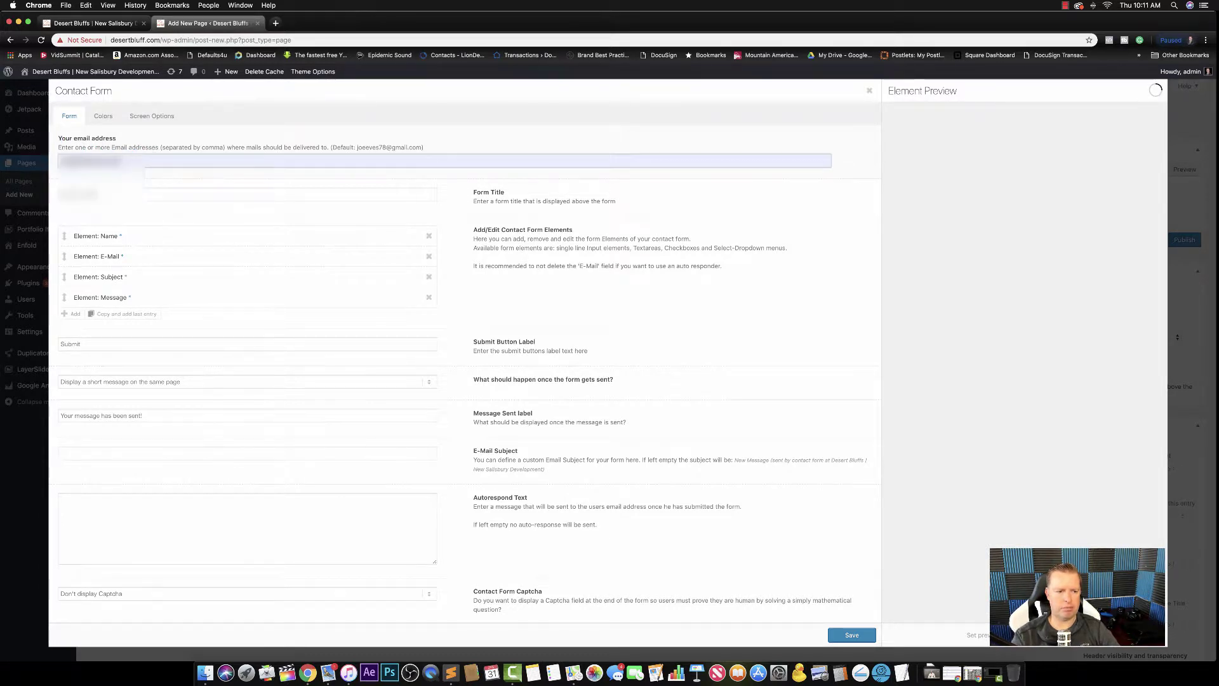
pyautogui.moveTo(117, 196); pyautogui.dragTo(35, 187)
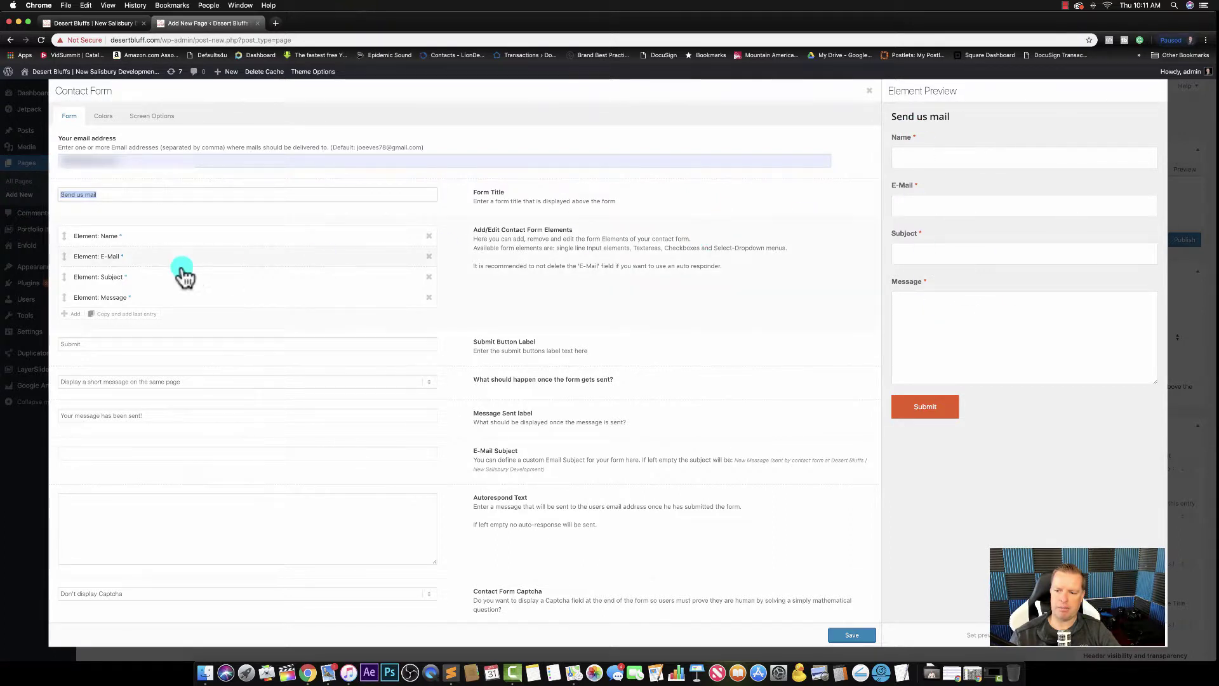
pyautogui.click(428, 297)
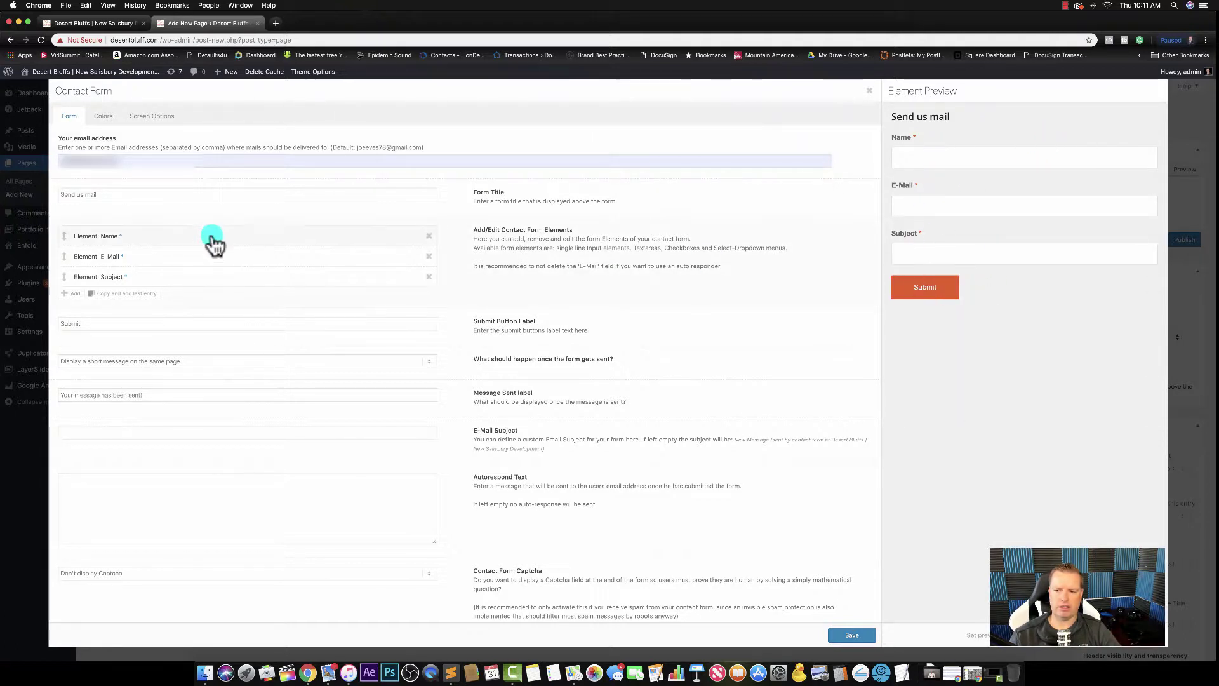
# Add a text input field labelled 'Phone' with Valid Phone Number validation and save it
pyautogui.click(76, 294)
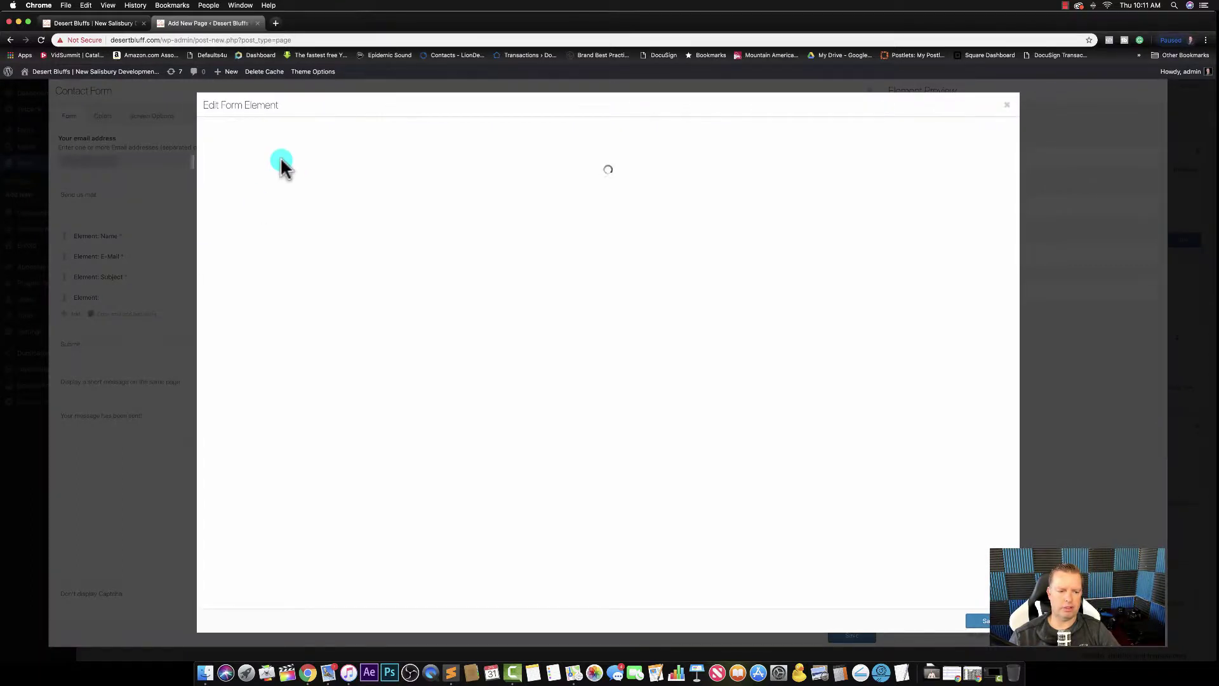
pyautogui.click(263, 137)
pyautogui.write('PHone')
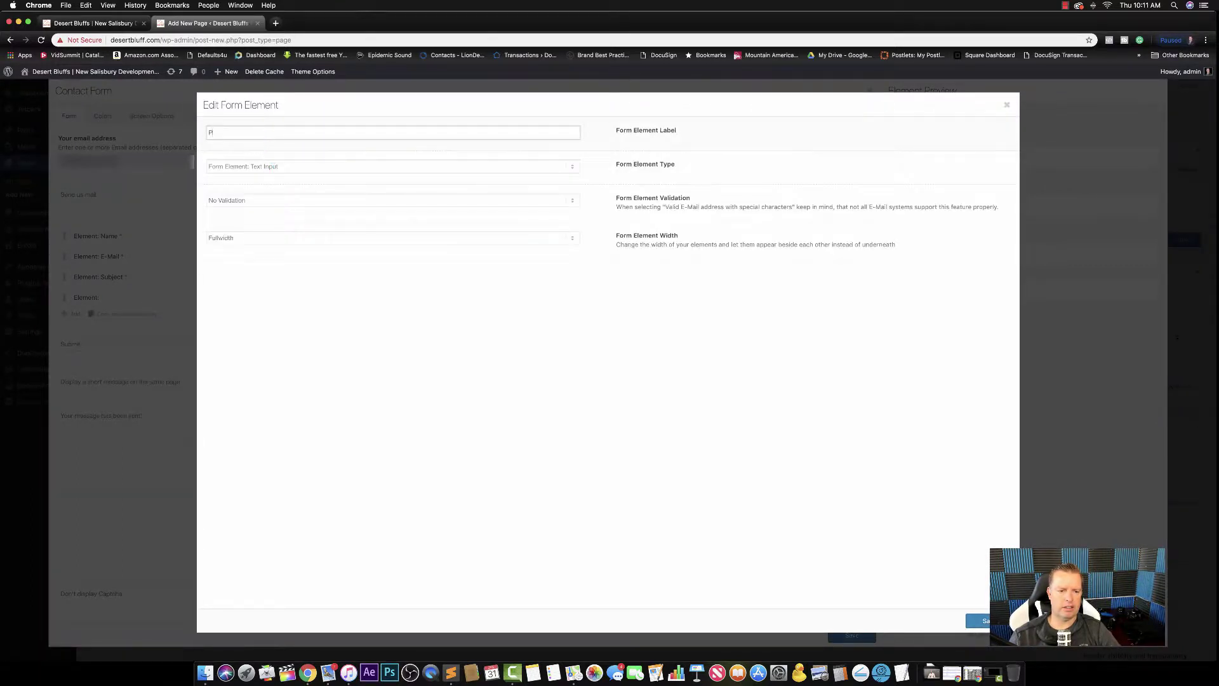
pyautogui.press('BackSpace')
pyautogui.press('BackSpace')
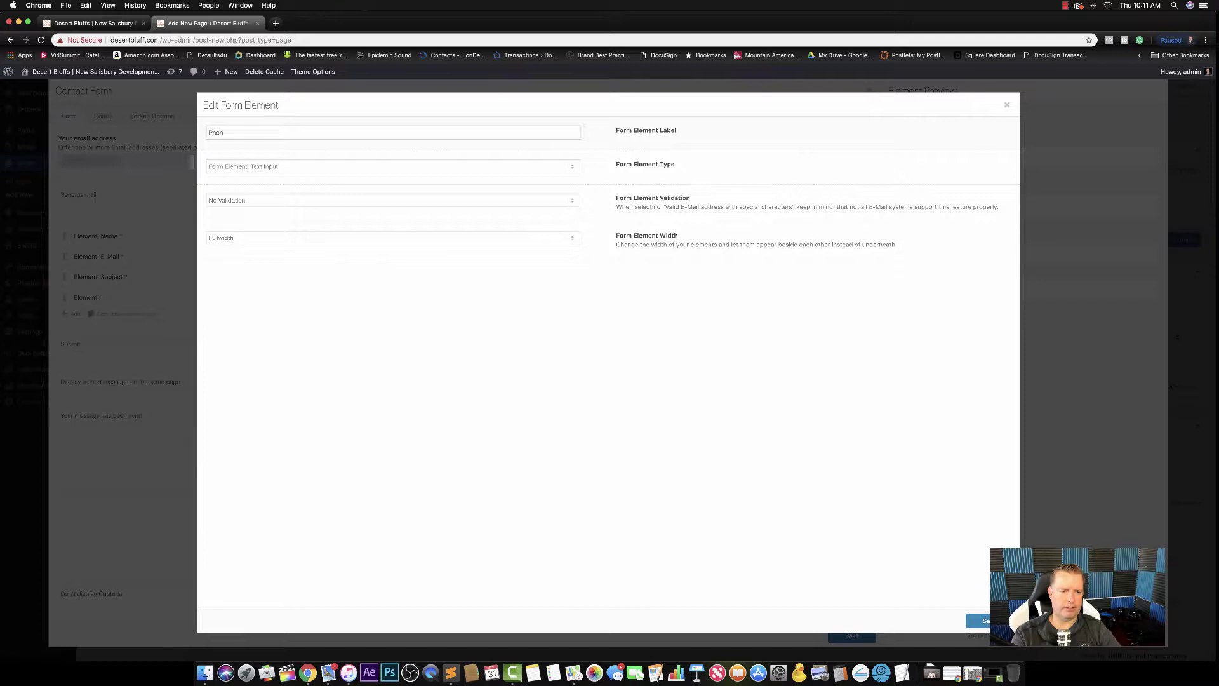
pyautogui.click(252, 168)
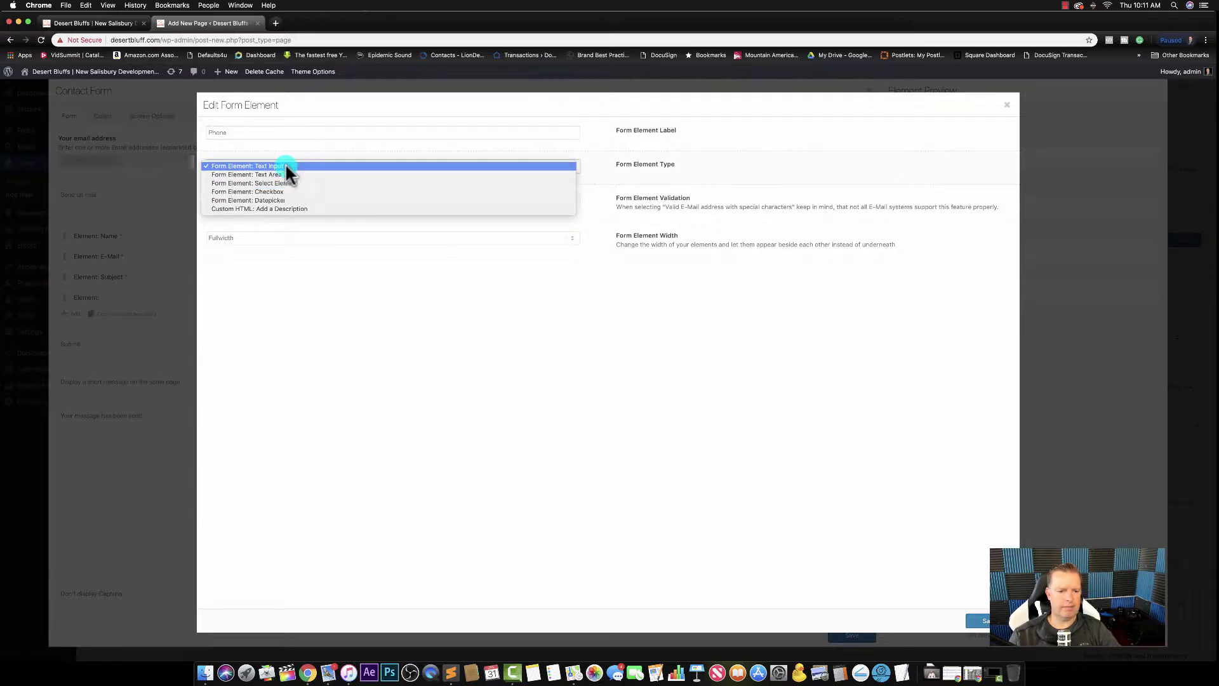
pyautogui.click(284, 166)
pyautogui.click(289, 198)
pyautogui.click(266, 234)
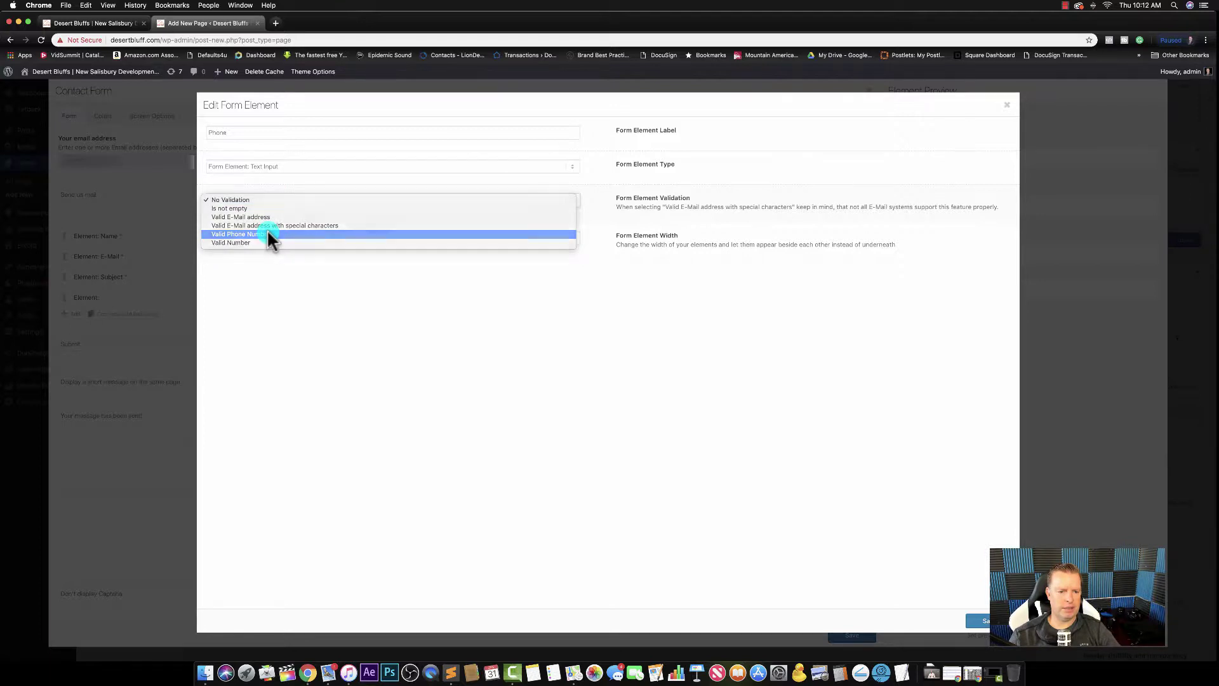
pyautogui.click(983, 622)
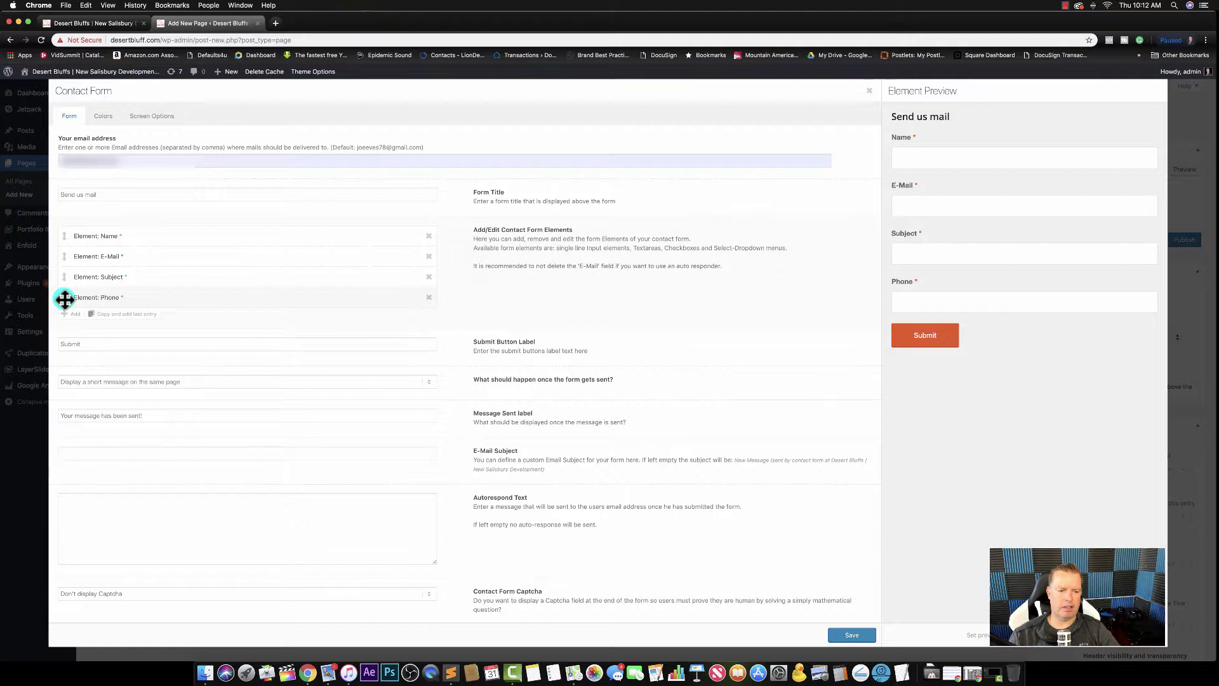
# Move Phone below Name, label the submit button 'Learn More', and title the form 'Have Questions?'
pyautogui.moveTo(64, 299); pyautogui.dragTo(64, 257)
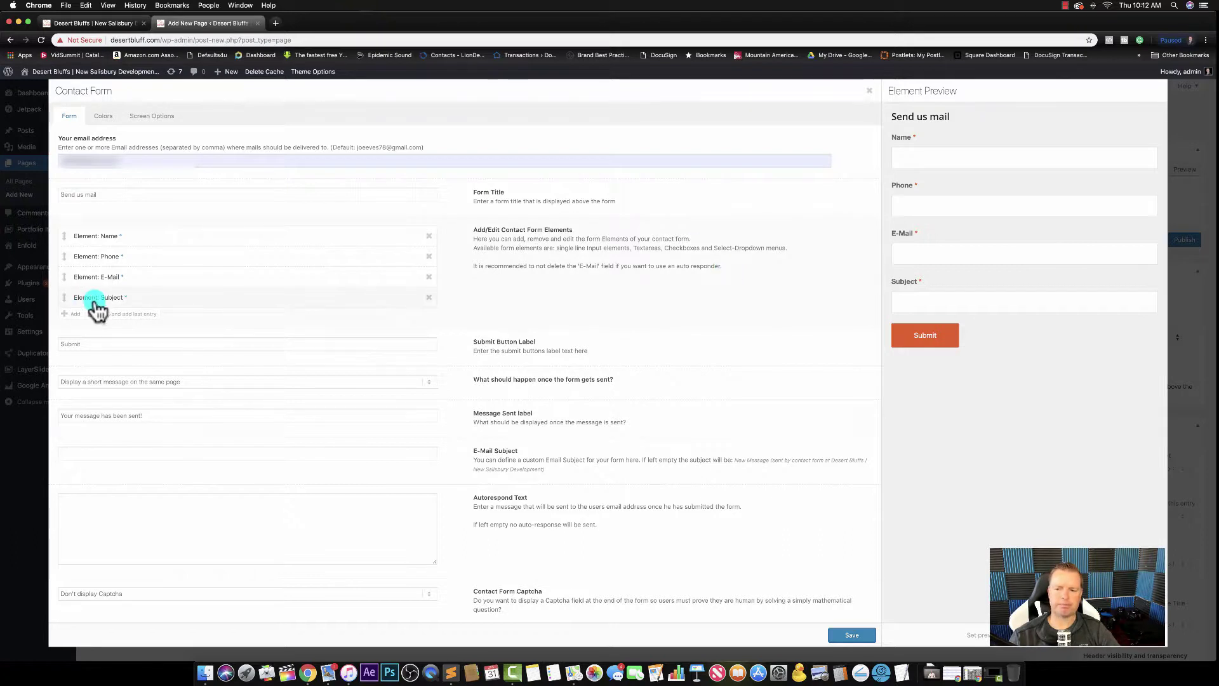
pyautogui.moveTo(81, 344); pyautogui.dragTo(43, 343)
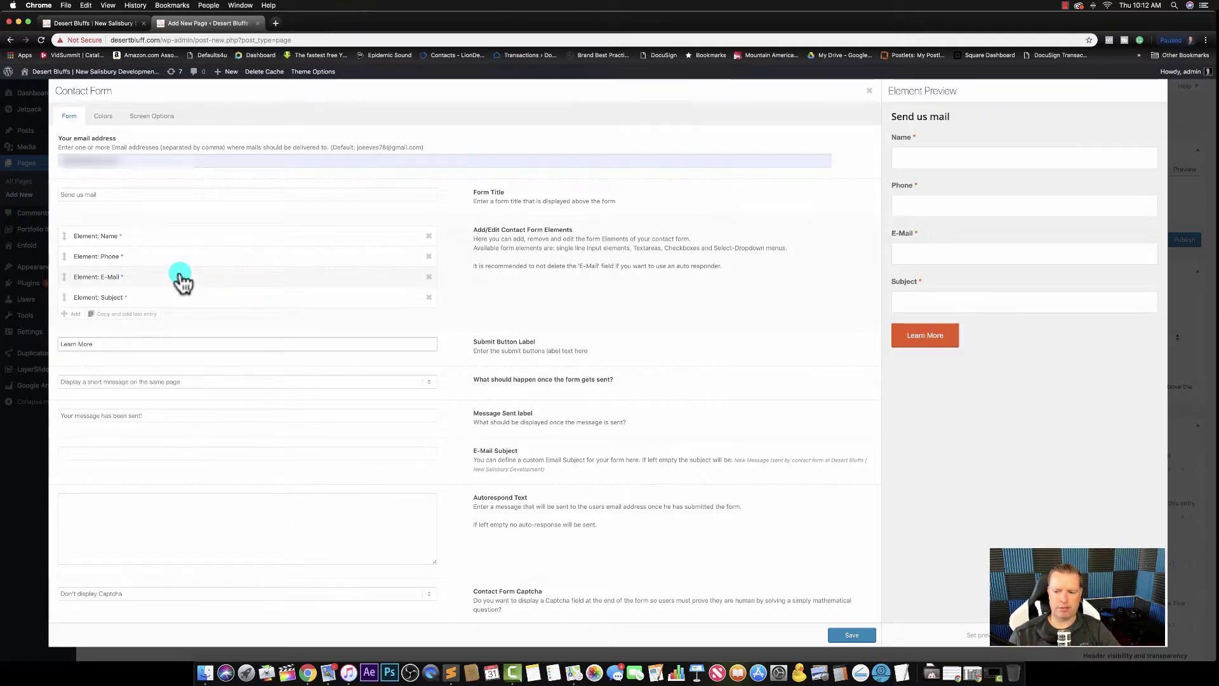
pyautogui.moveTo(118, 190); pyautogui.dragTo(33, 188)
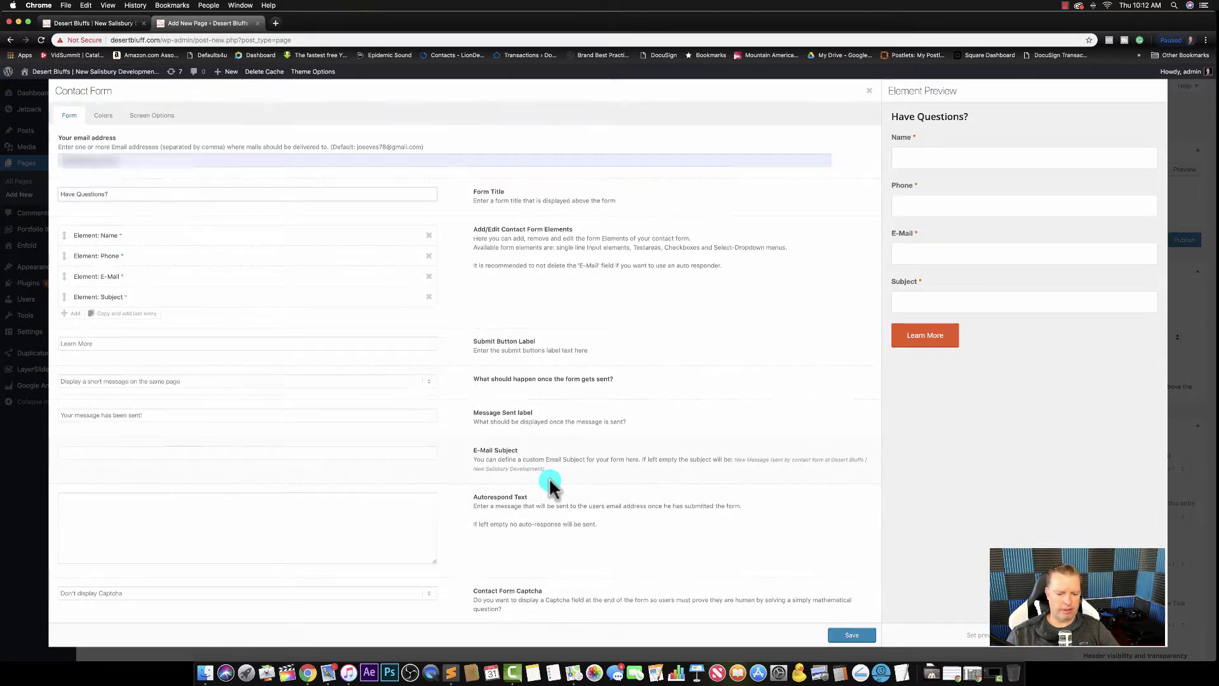
# Set the Contact Form Captcha option to Display Captcha
pyautogui.scroll(-3, 552, 482)
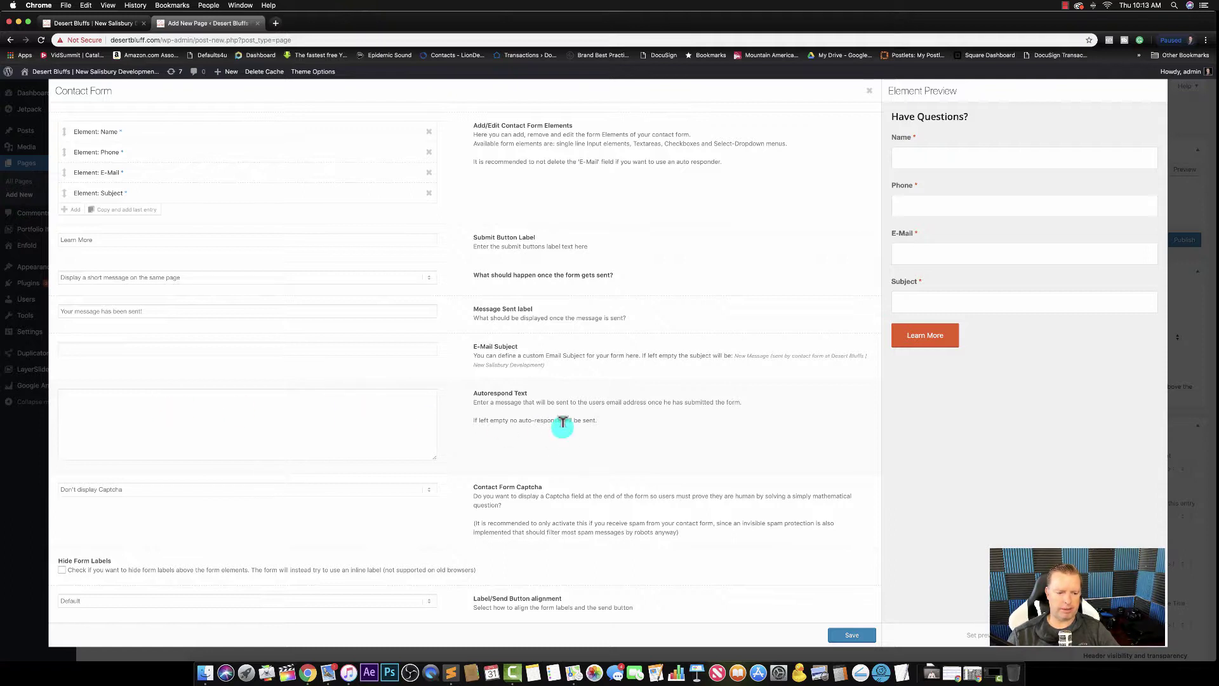
pyautogui.click(219, 489)
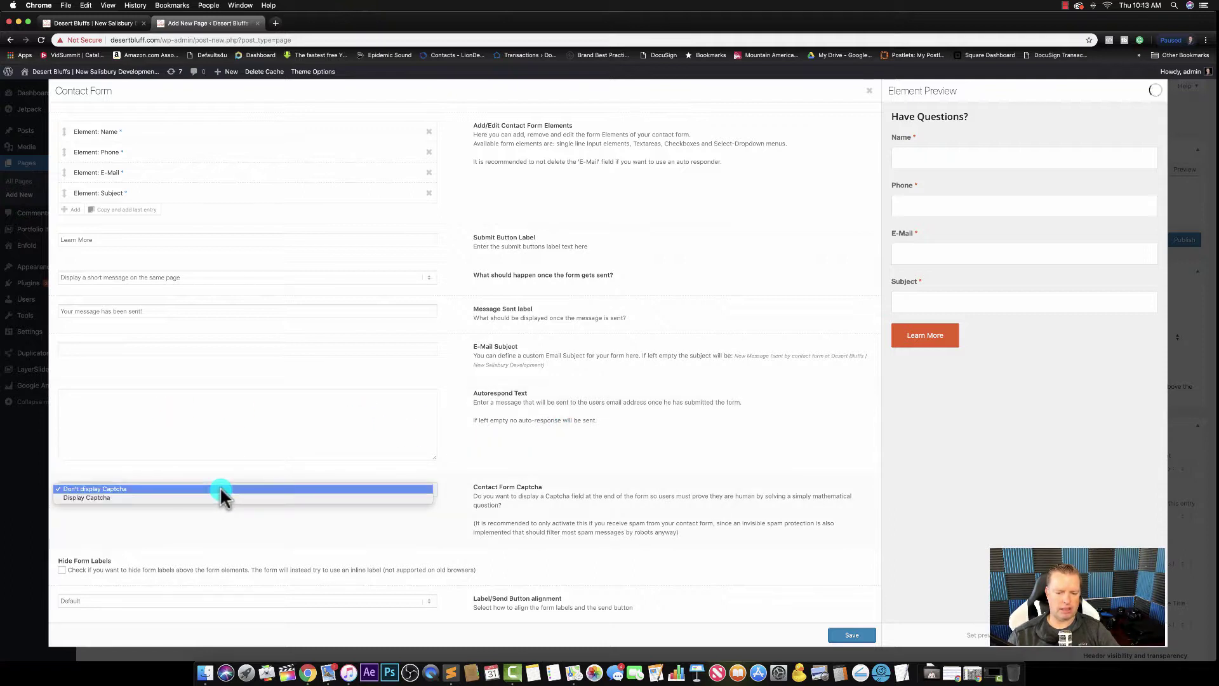
pyautogui.click(89, 496)
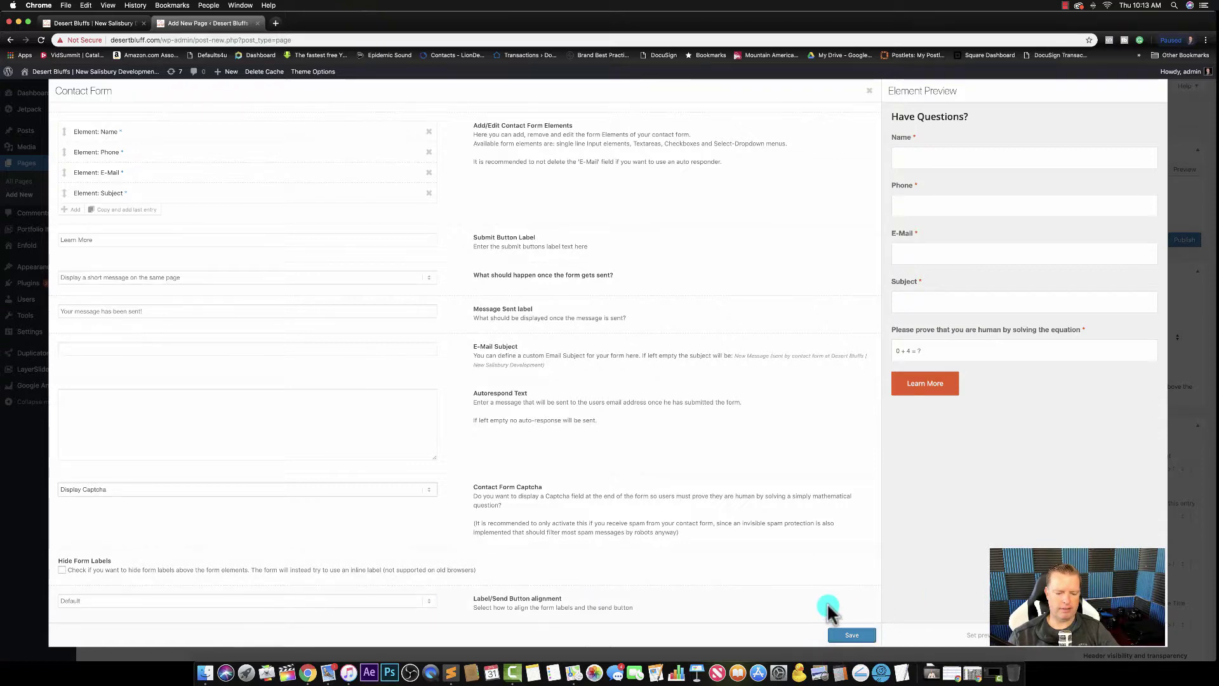
# Save the form settings, delete the extra full-width contact form, and publish the page
pyautogui.click(851, 635)
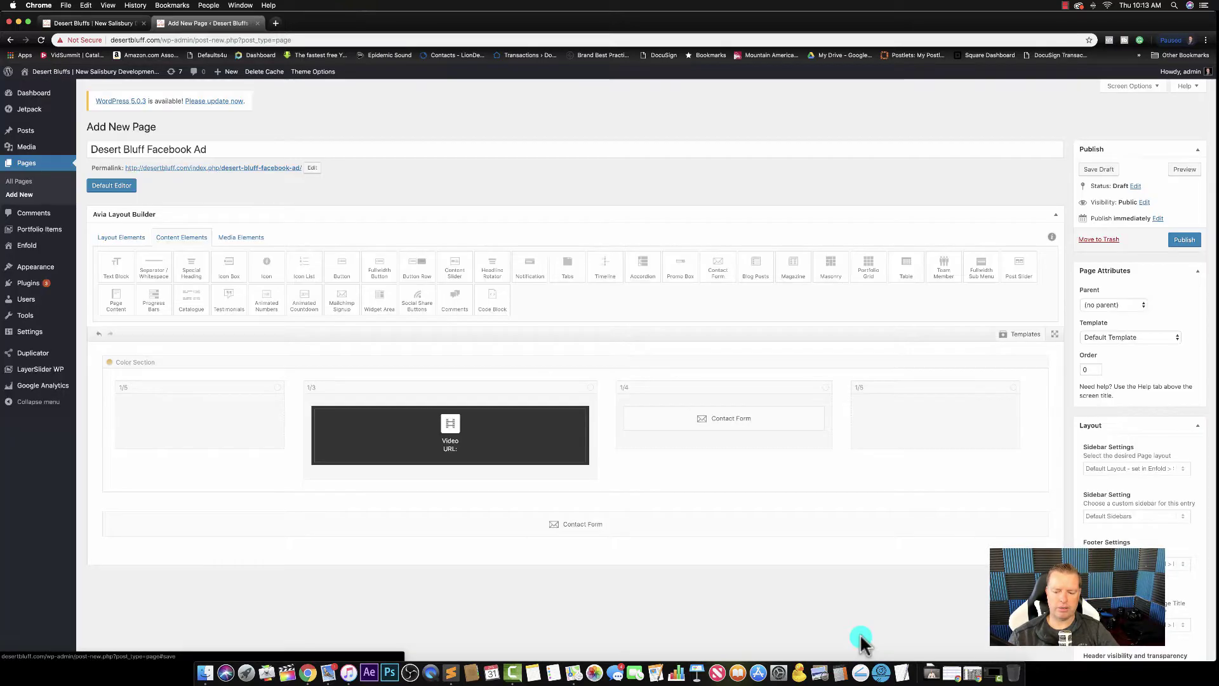
pyautogui.click(649, 413)
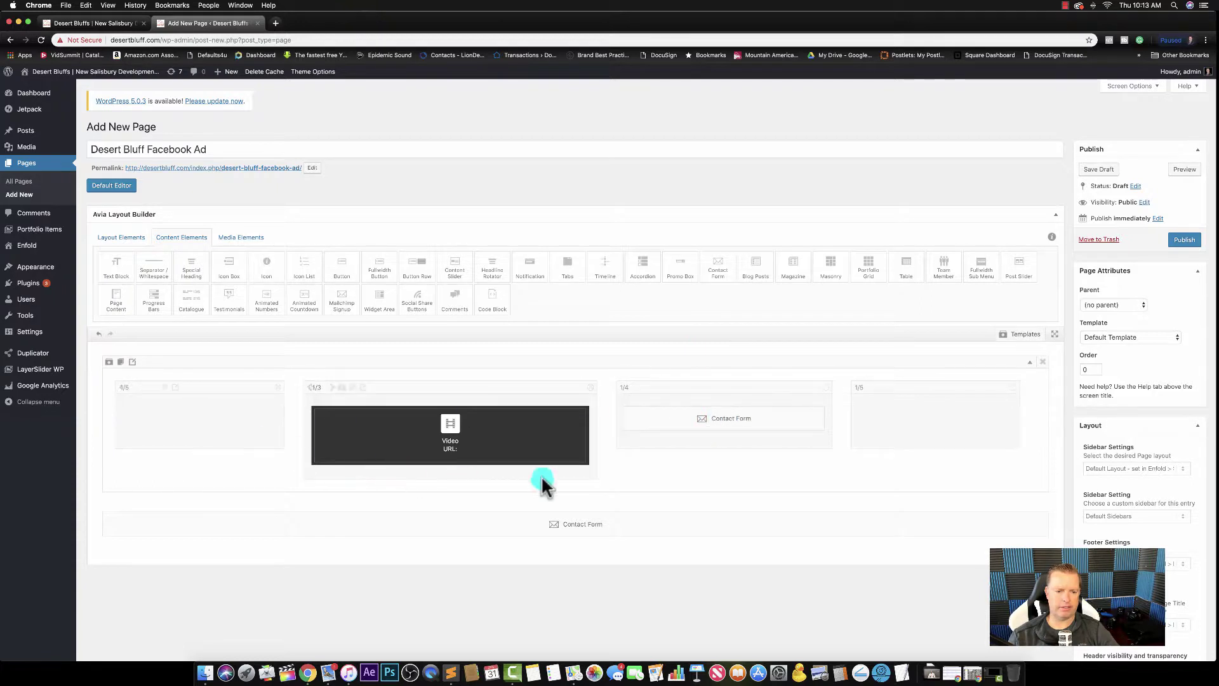
pyautogui.click(1042, 506)
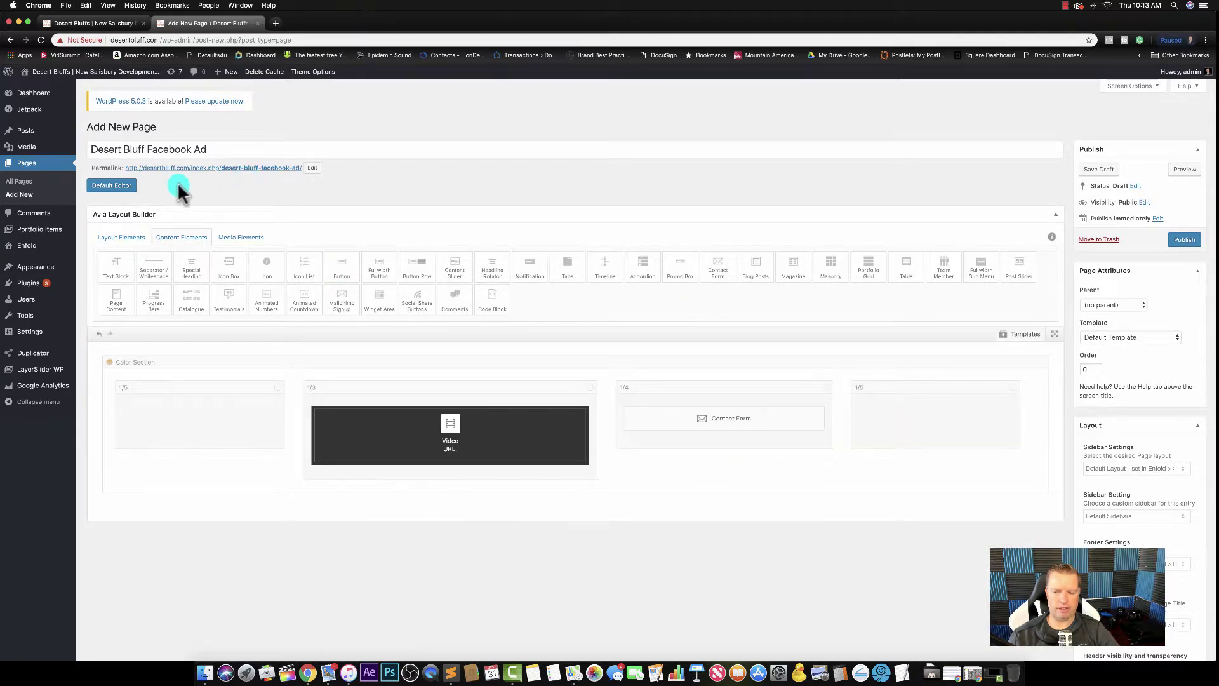
pyautogui.click(1184, 240)
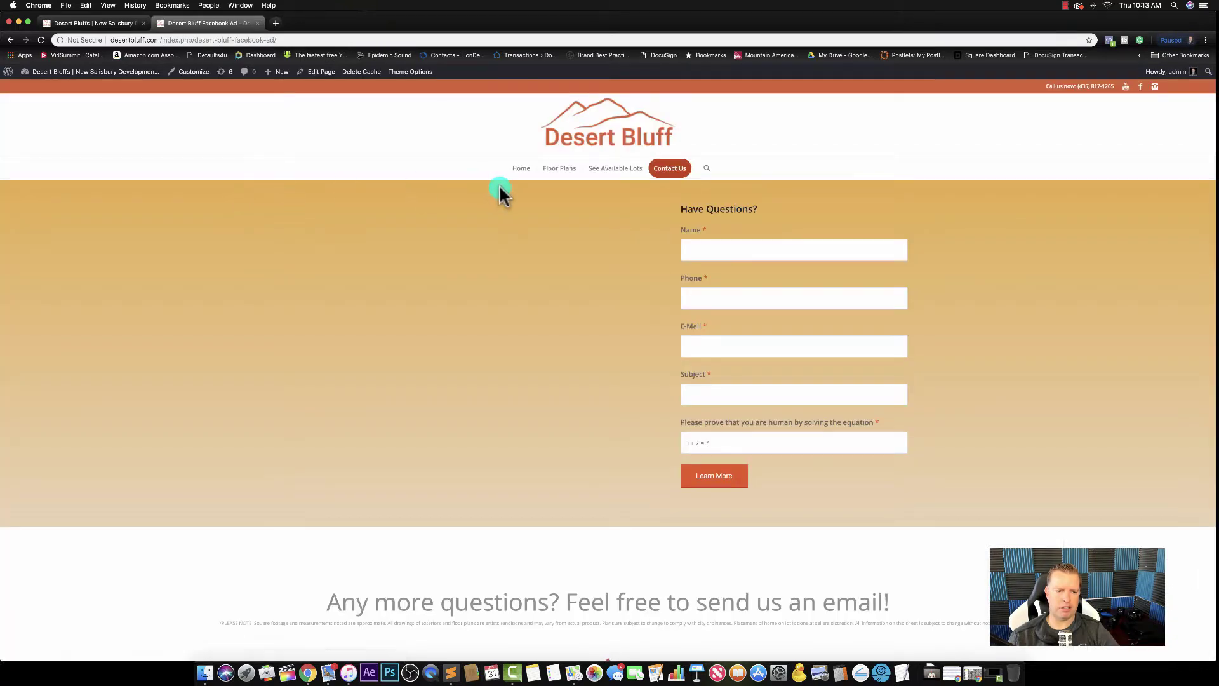
# Open the site's Home page in the page editor using Edit Frontpage from the homepage tab
pyautogui.click(749, 198)
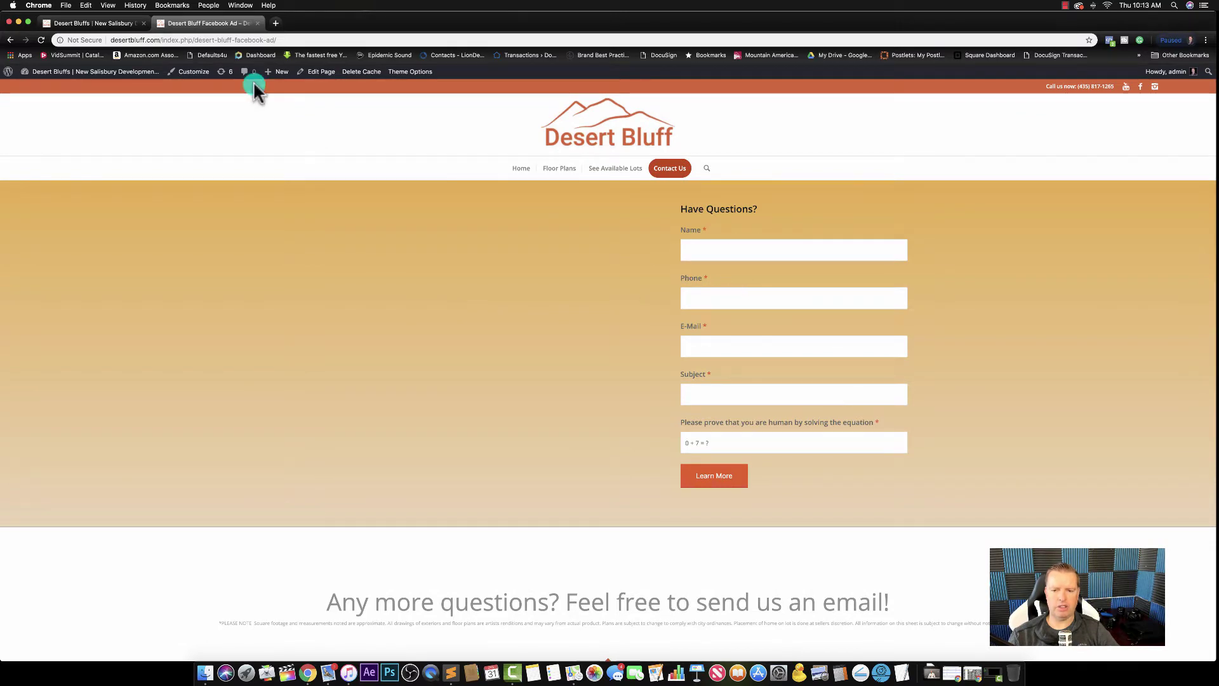
pyautogui.click(120, 25)
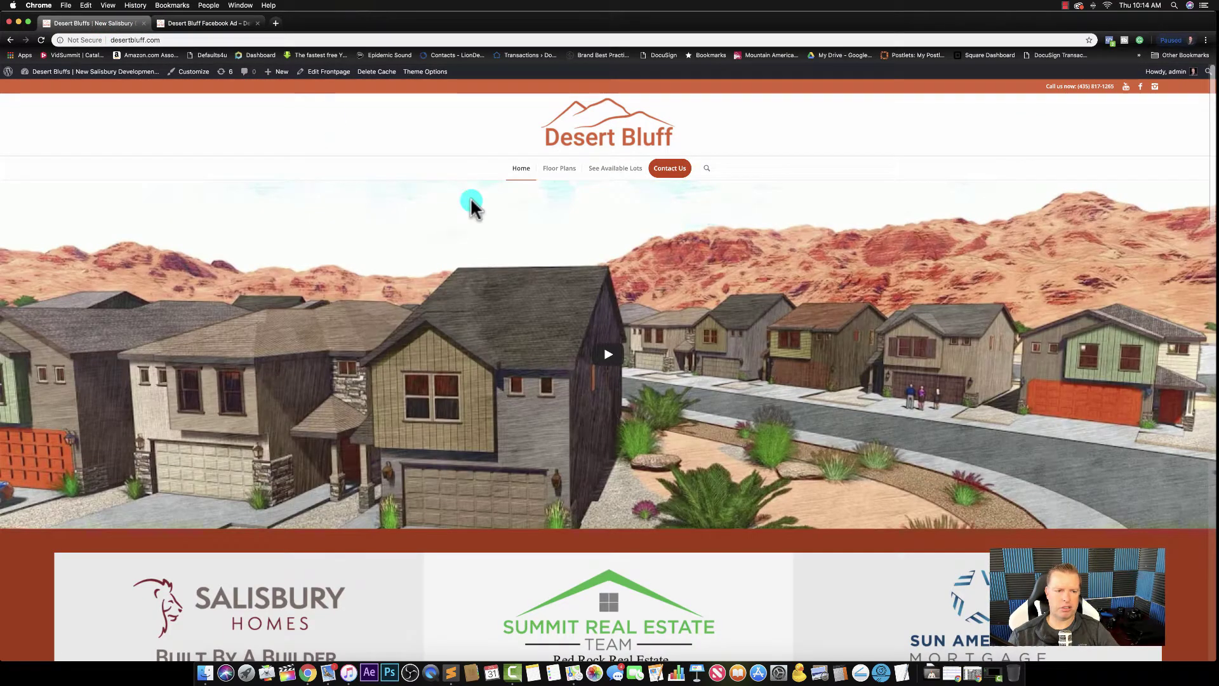
pyautogui.click(325, 71)
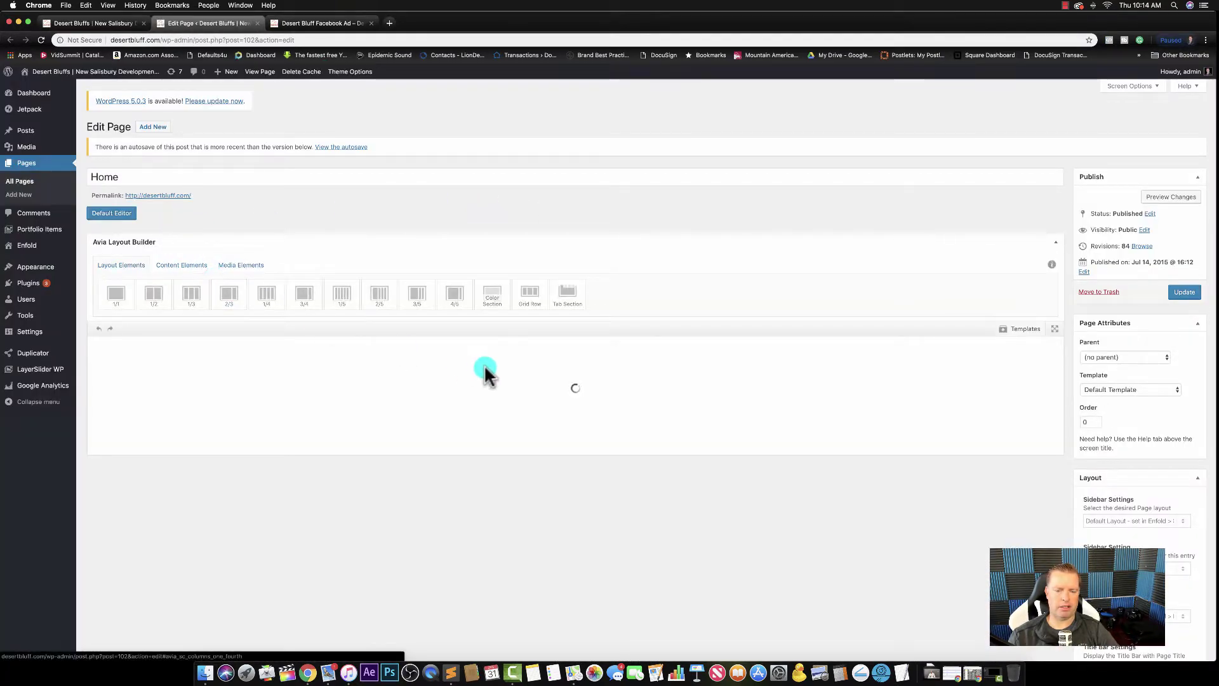
# Copy the YouTube video URL from the video slide of the Home page's Fullwidth Easy Slider
pyautogui.click(566, 383)
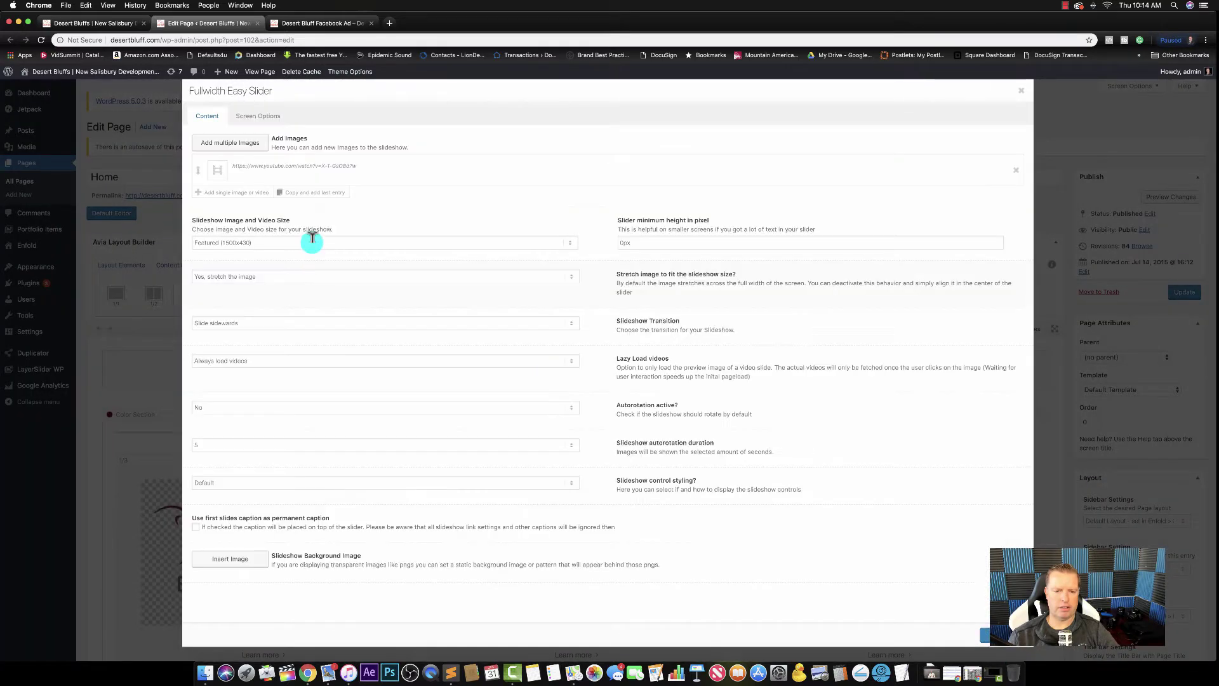
pyautogui.click(263, 120)
pyautogui.click(214, 119)
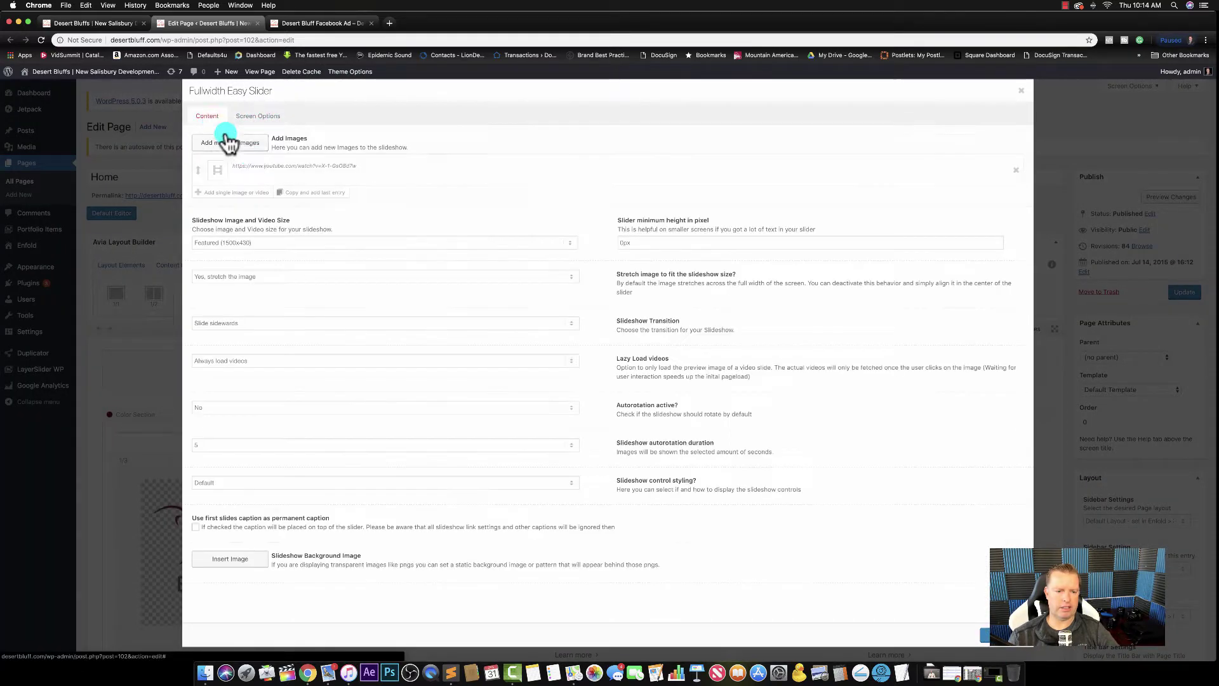
pyautogui.click(258, 160)
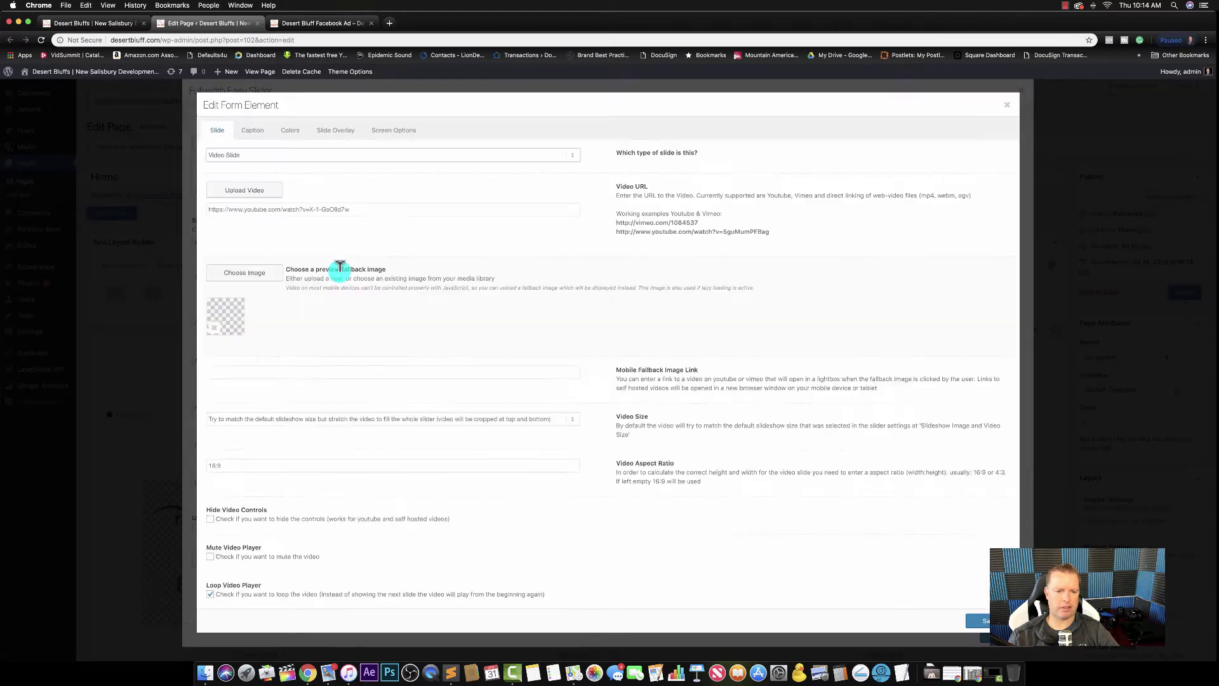
pyautogui.moveTo(372, 209); pyautogui.dragTo(212, 186)
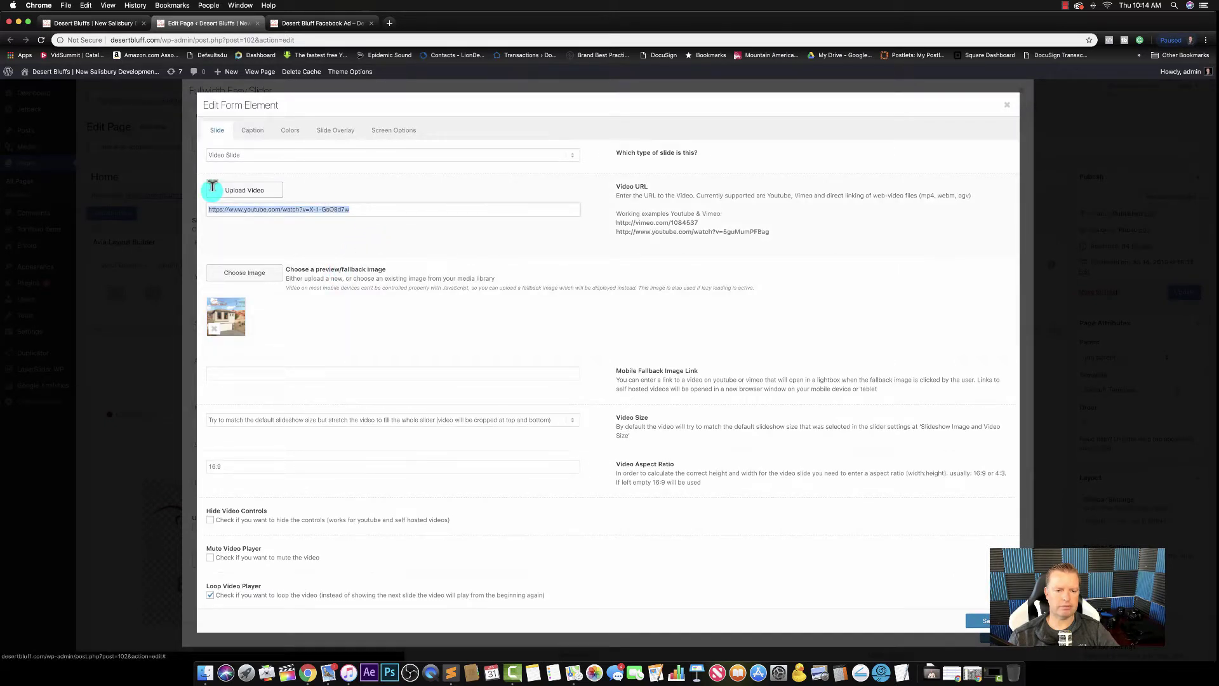
# Paste the YouTube URL into the Facebook Ad page's Video element and save it
pyautogui.click(304, 22)
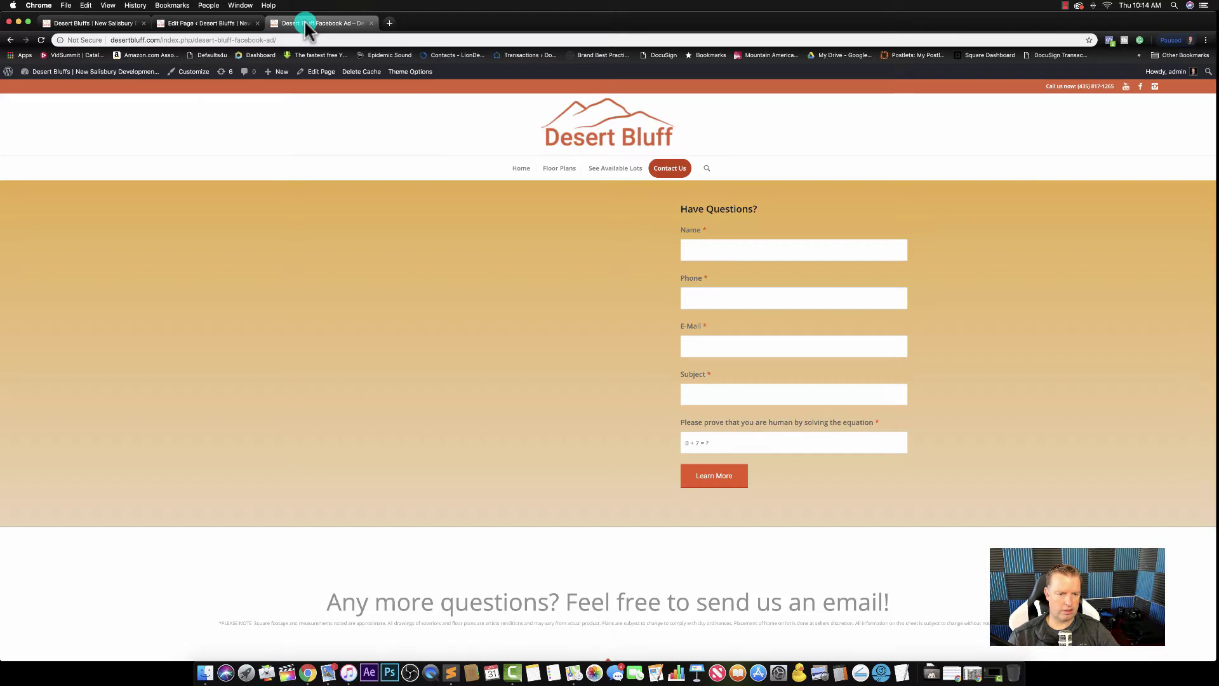
pyautogui.click(321, 75)
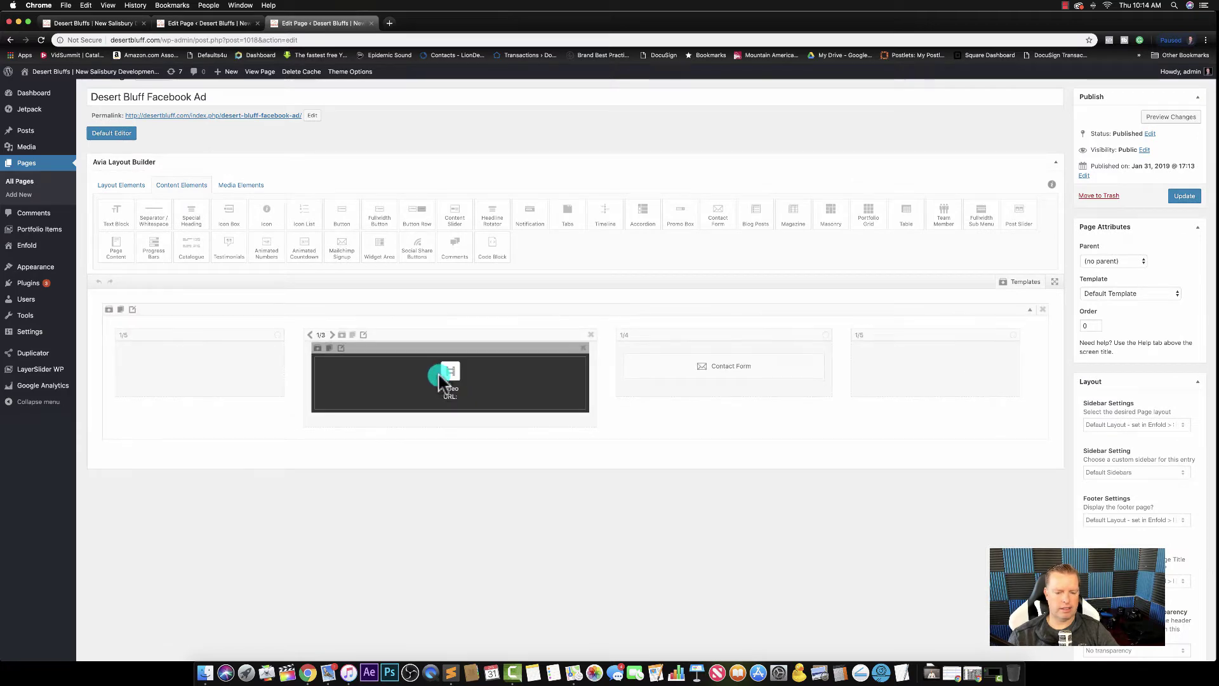
pyautogui.click(442, 379)
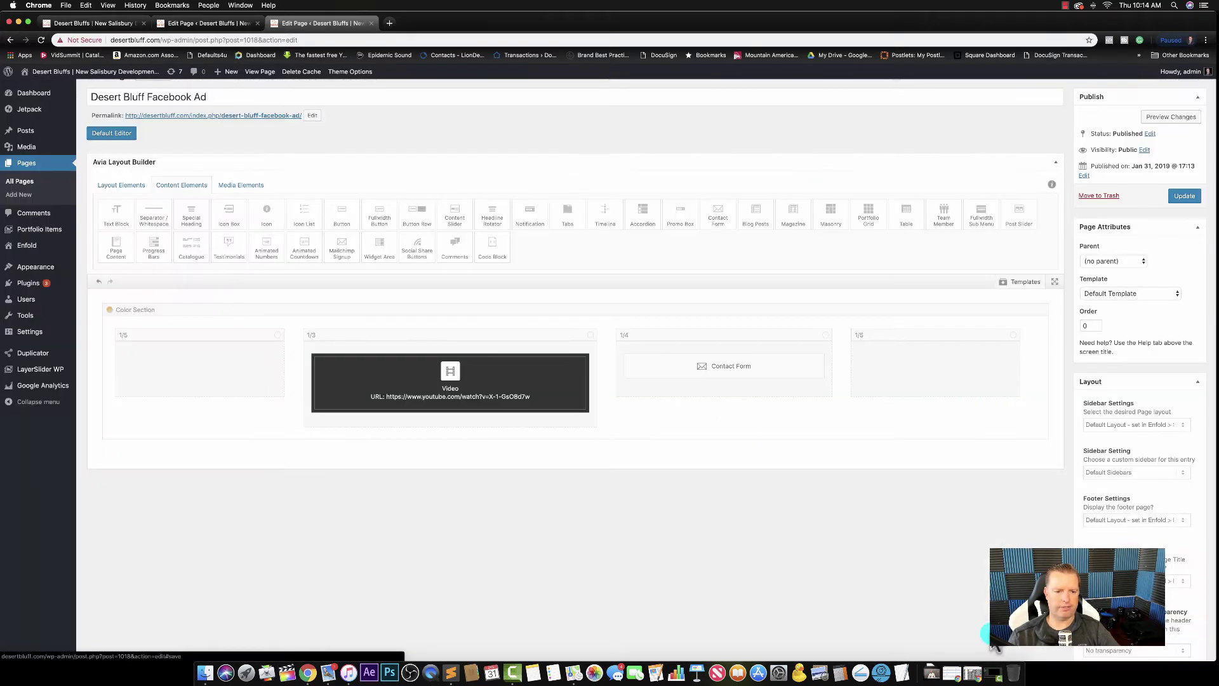
pyautogui.click(987, 635)
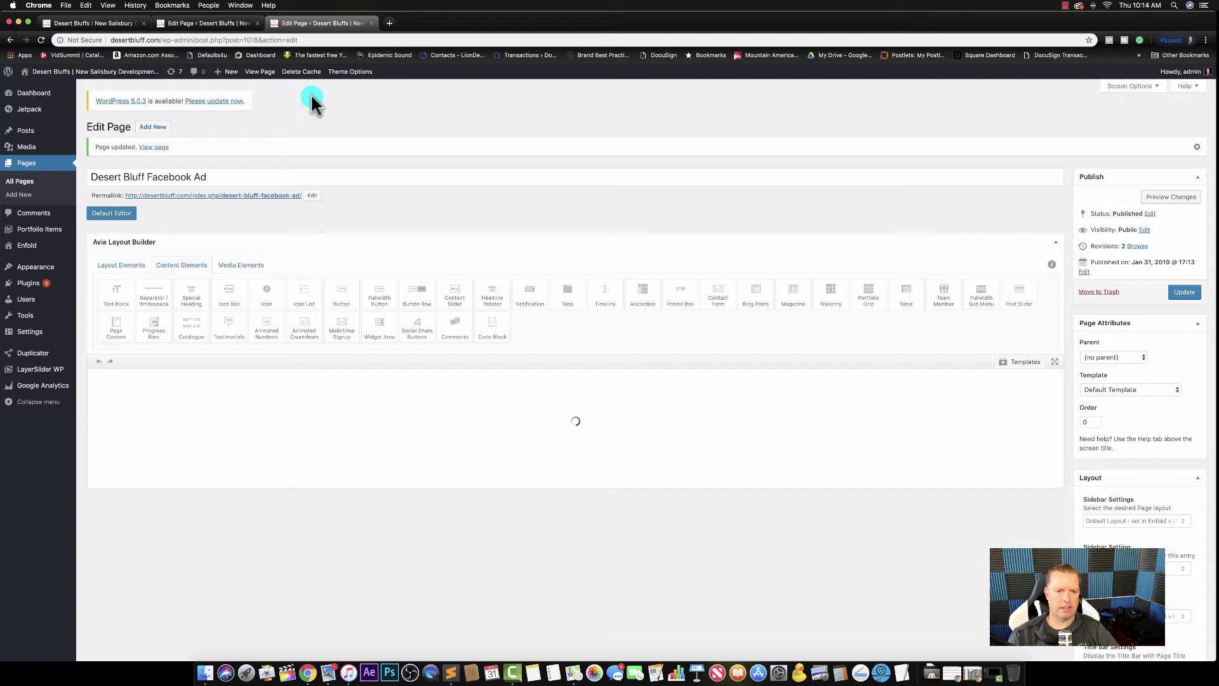
# Load the Facebook Ad page's copied permalink in a new browser tab
pyautogui.rightClick(254, 195)
pyautogui.press('super+c')
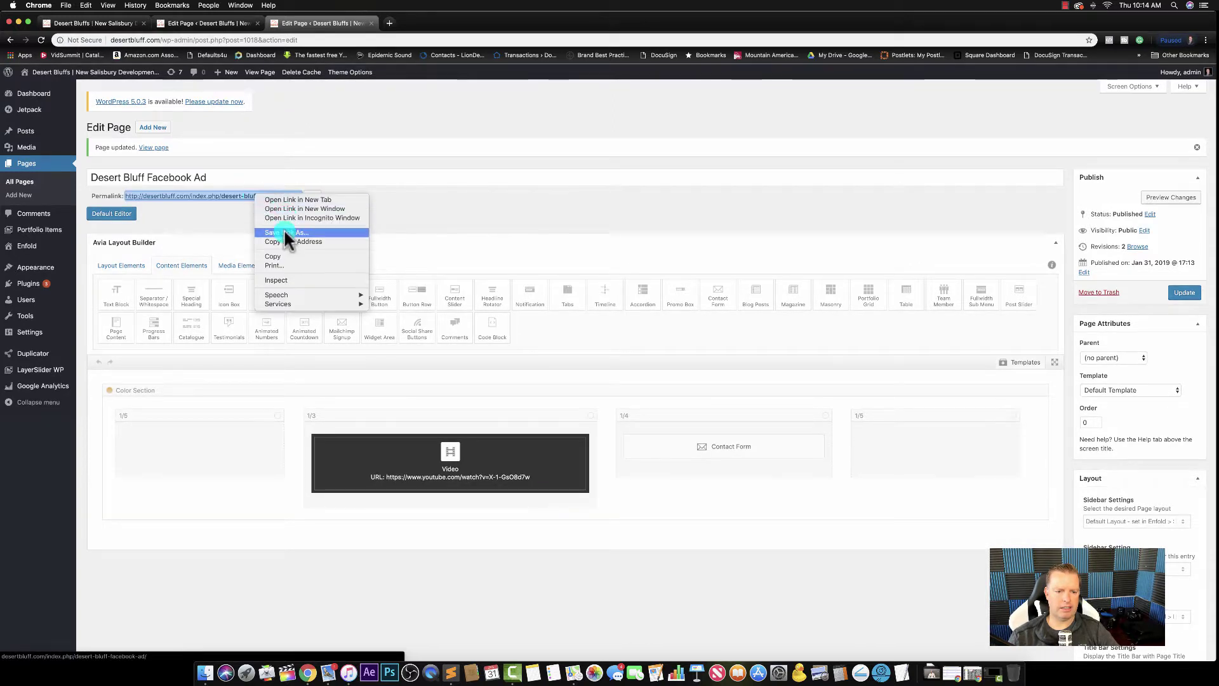
pyautogui.click(289, 257)
pyautogui.click(389, 23)
pyautogui.press('super+v')
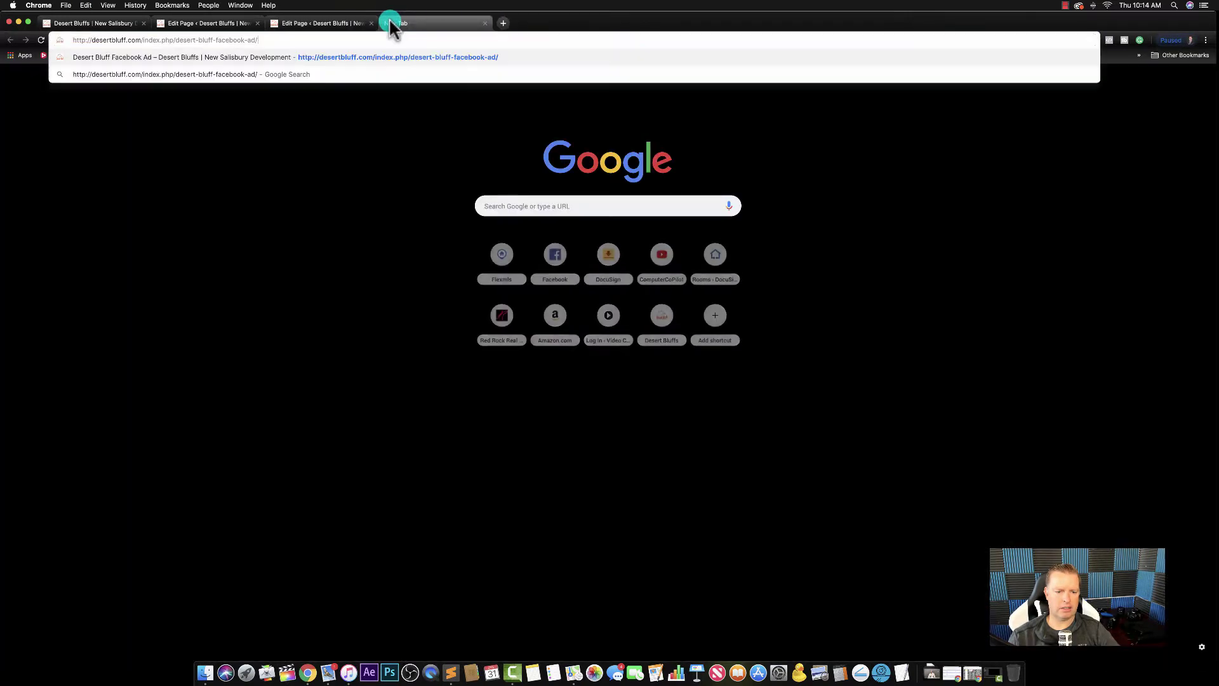
pyautogui.press('Return')
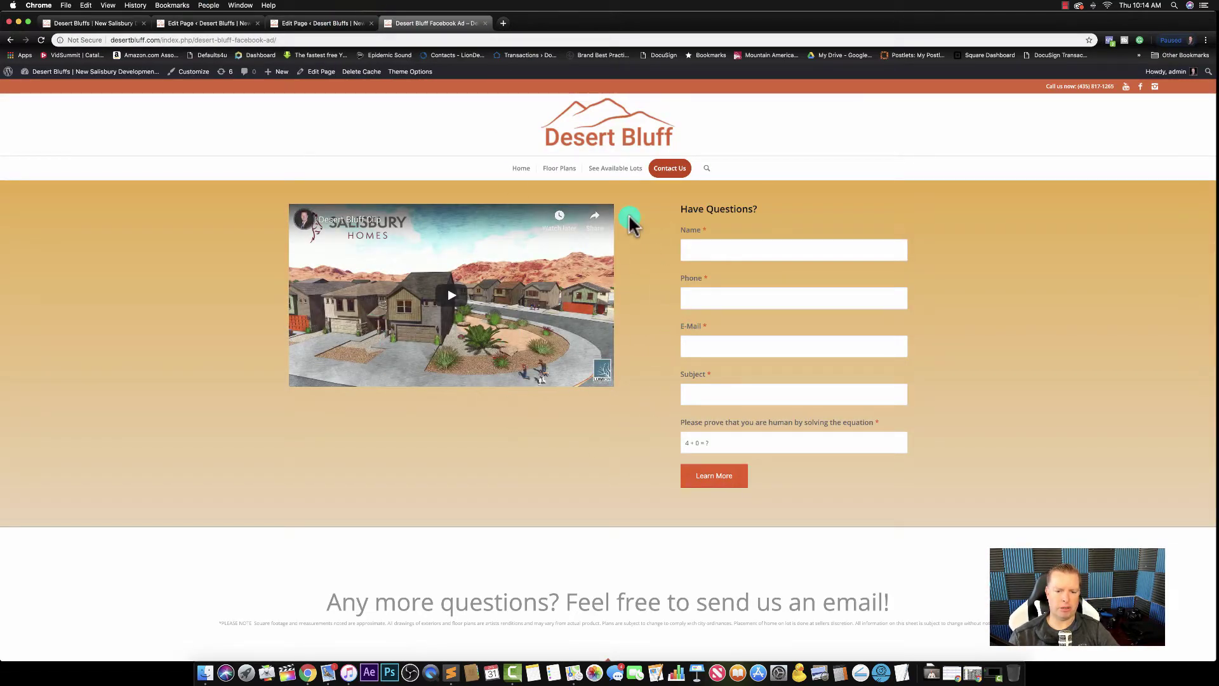
# Play and pause the embedded YouTube video, then go back to the page editor
pyautogui.click(451, 296)
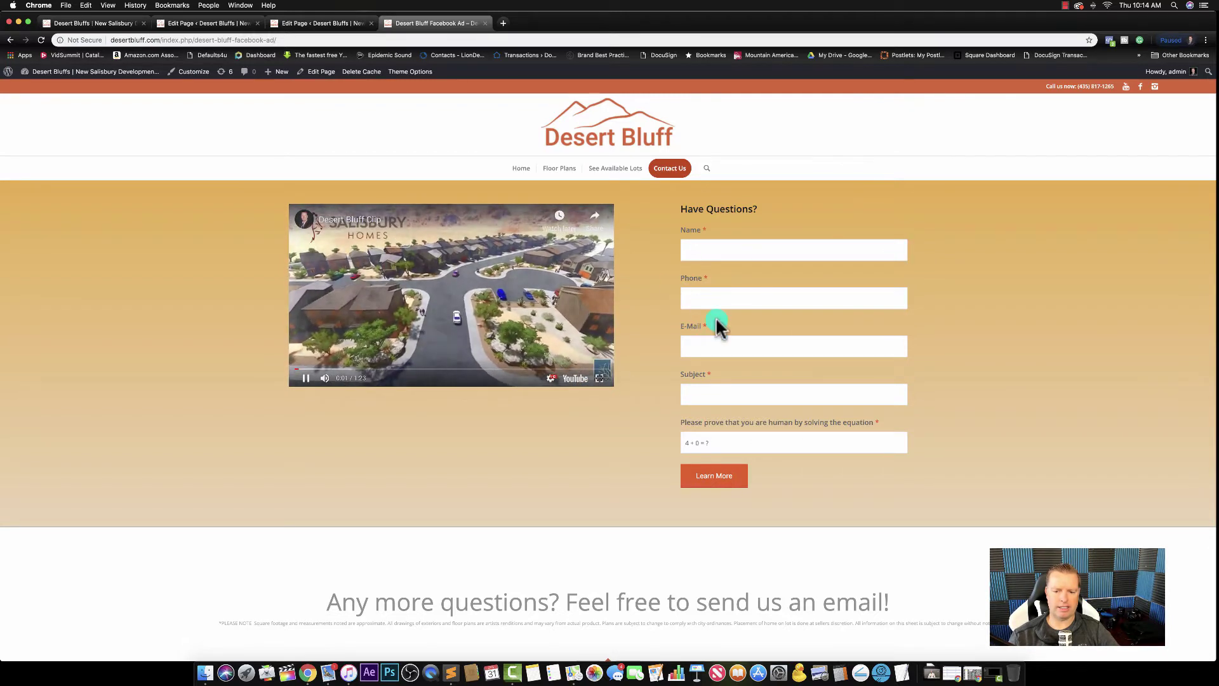
pyautogui.scroll(-1, 273, 349)
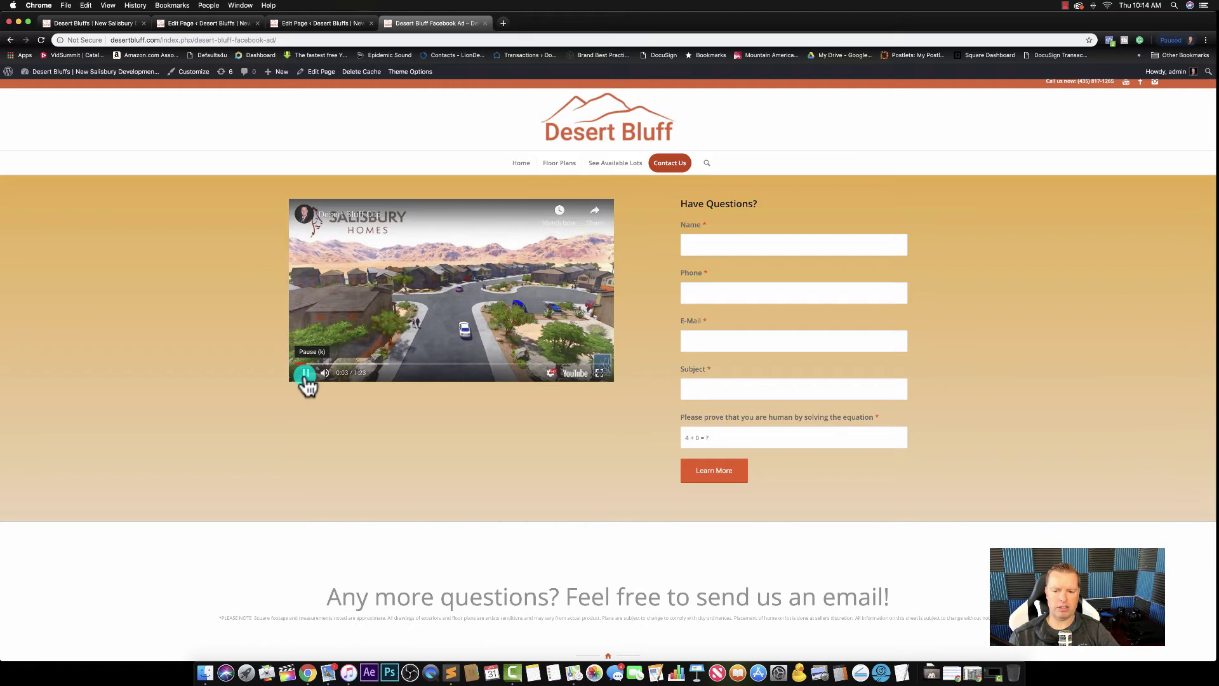
pyautogui.click(305, 373)
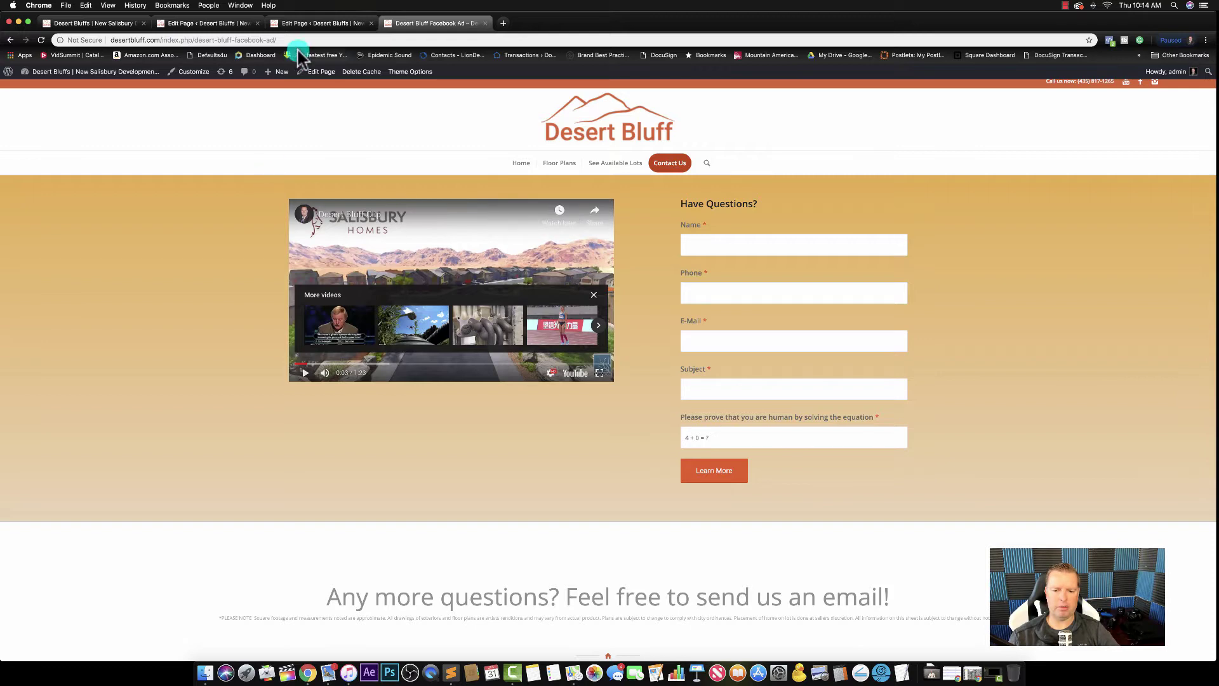
pyautogui.click(323, 23)
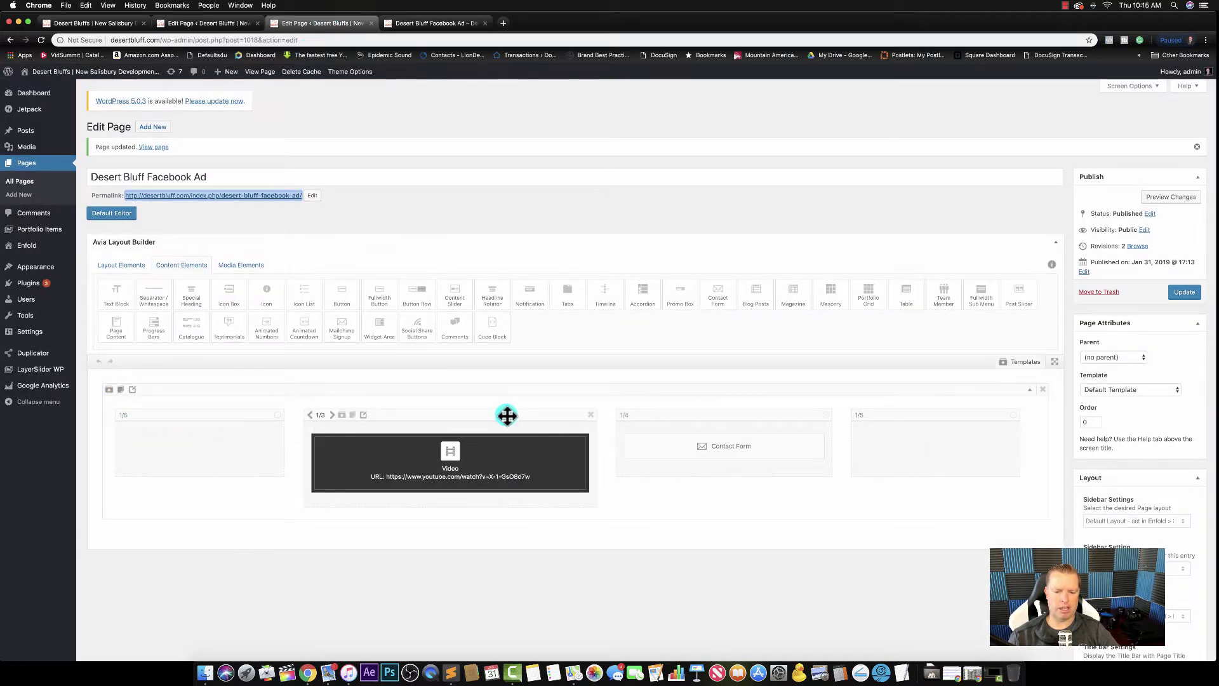
# Try a 1/4 video column and 1/3 contact form column, update, and reload the live page
pyautogui.click(309, 416)
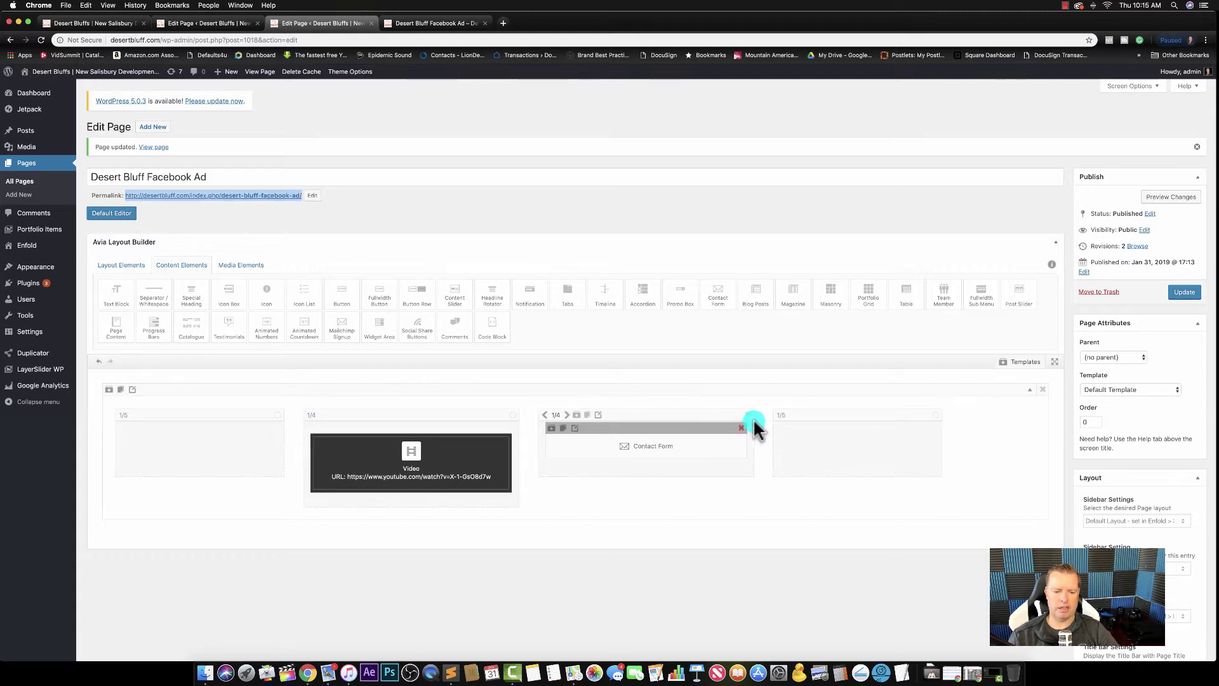
pyautogui.click(567, 414)
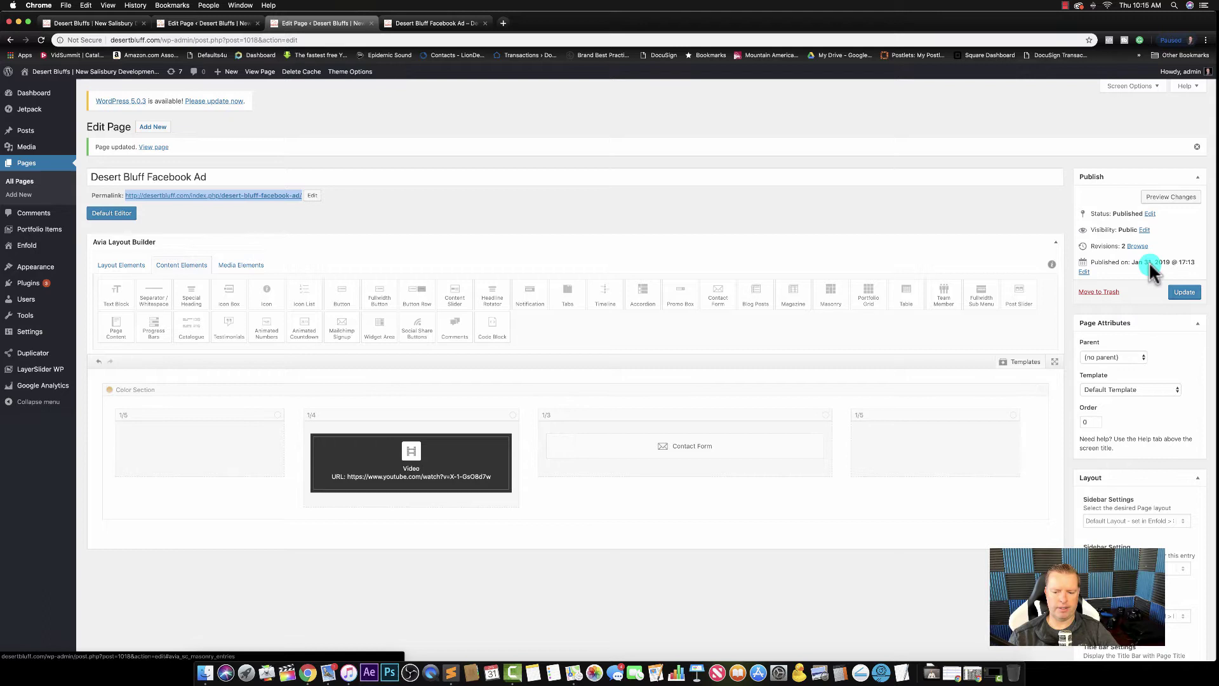
pyautogui.click(1184, 291)
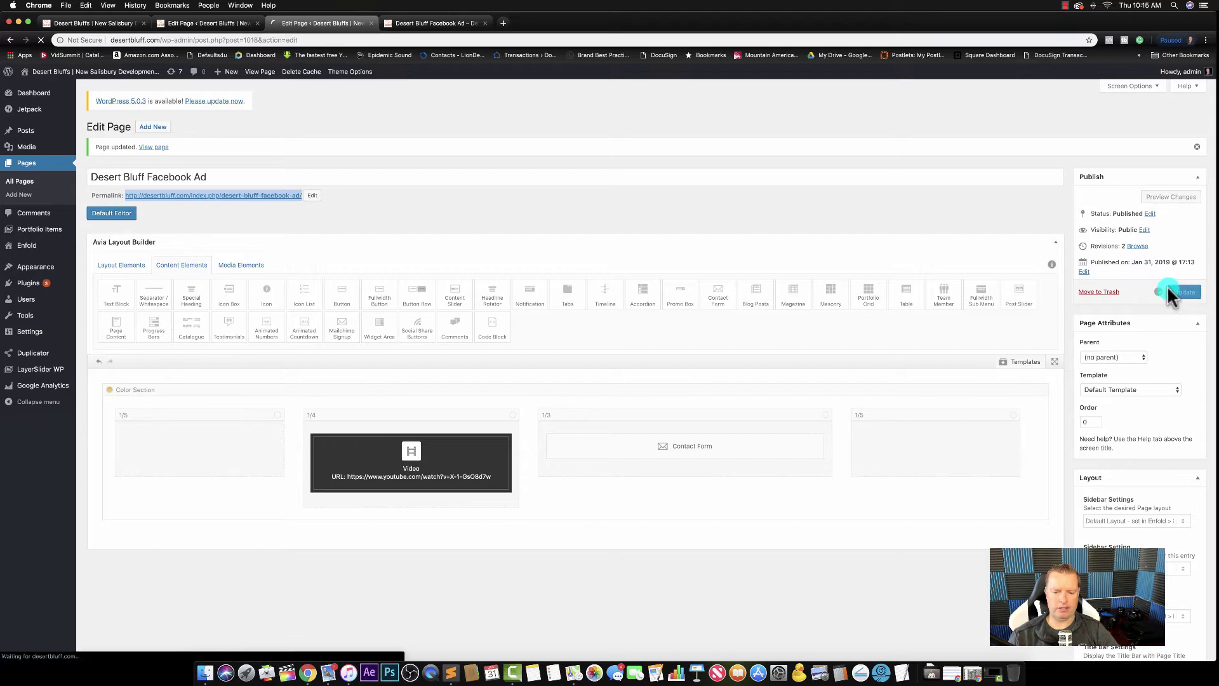
pyautogui.click(424, 26)
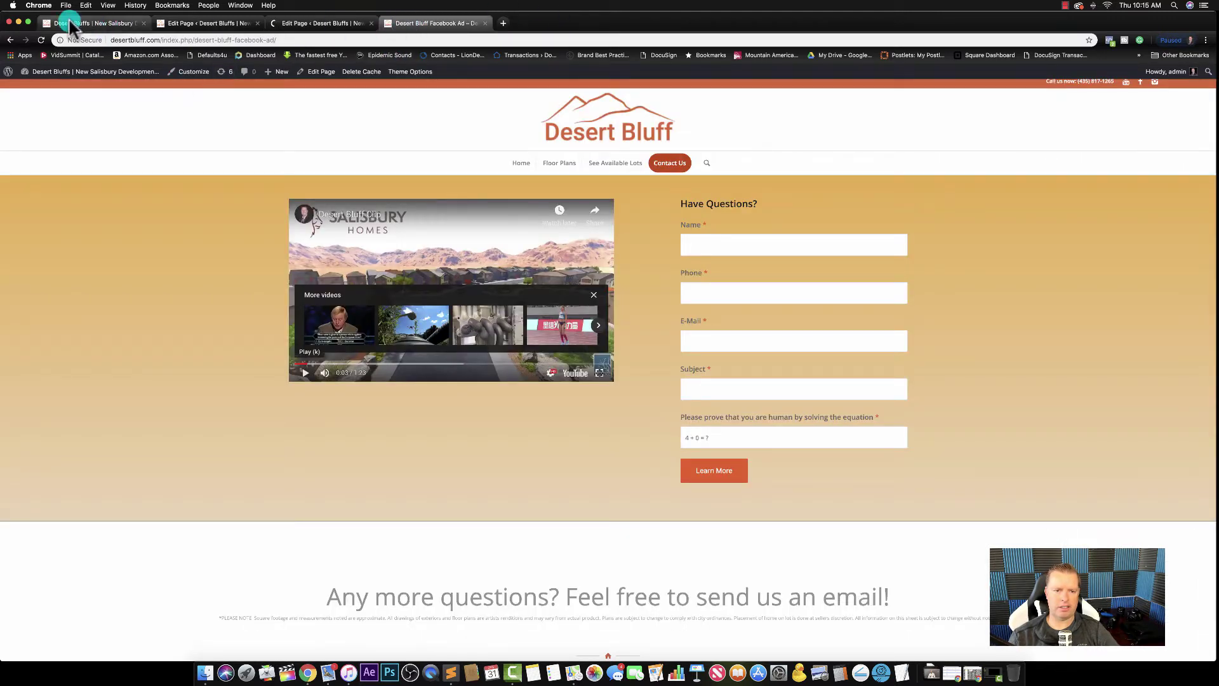
pyautogui.click(41, 40)
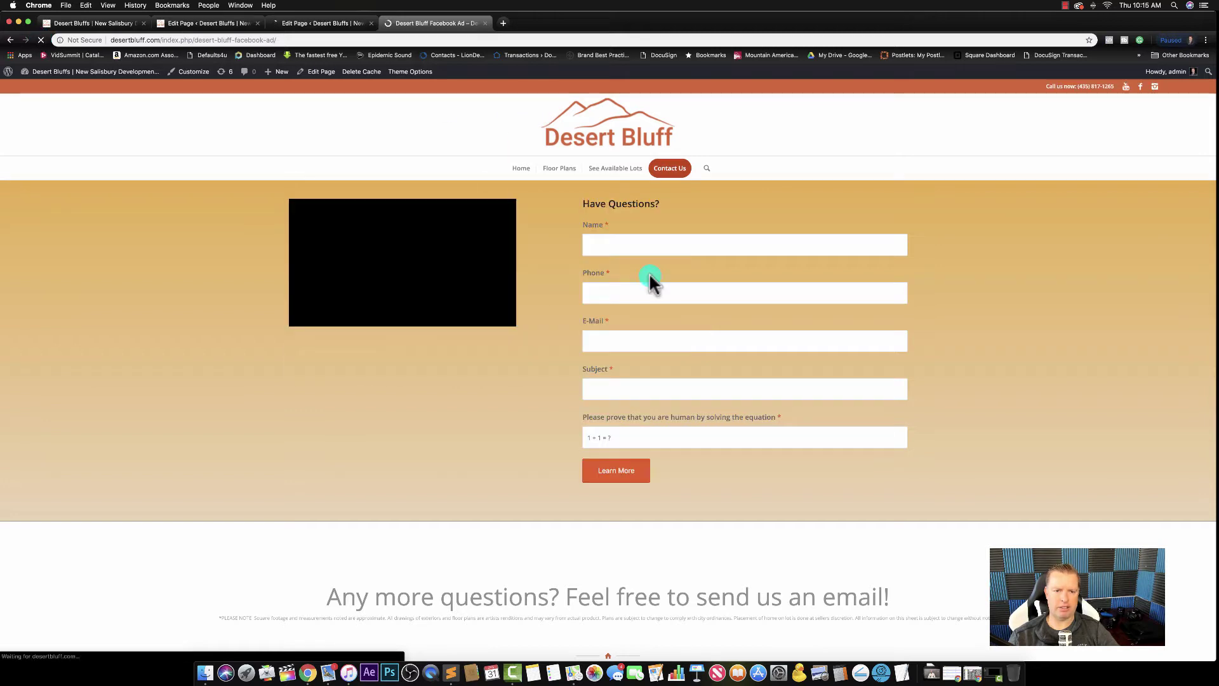
# Resize the contact form column to 1/5 and the video column to 2/5, then update the page
pyautogui.click(319, 23)
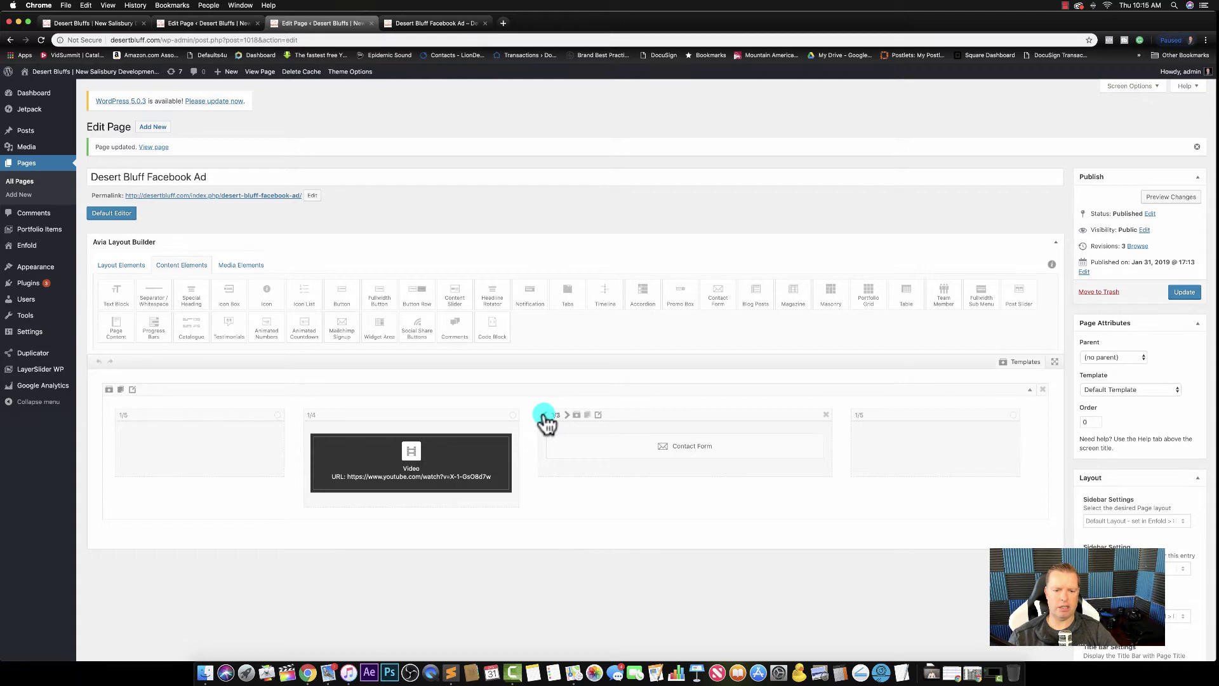
pyautogui.click(545, 416)
pyautogui.click(546, 422)
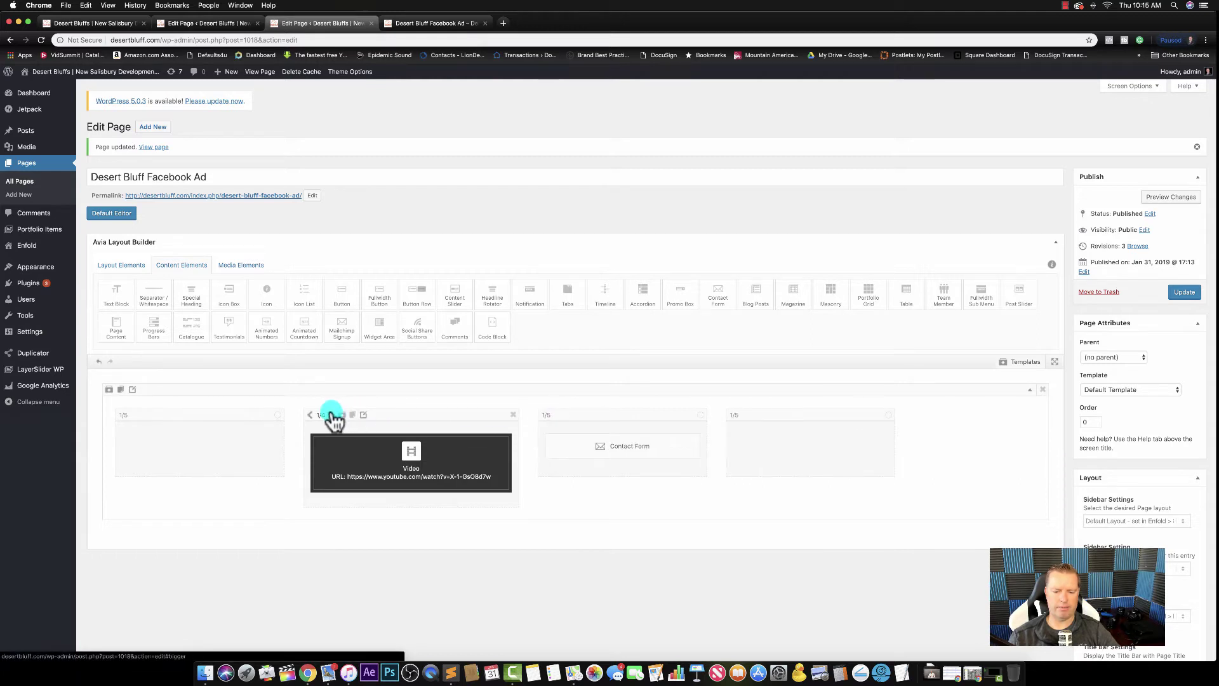
pyautogui.click(331, 415)
pyautogui.click(331, 415)
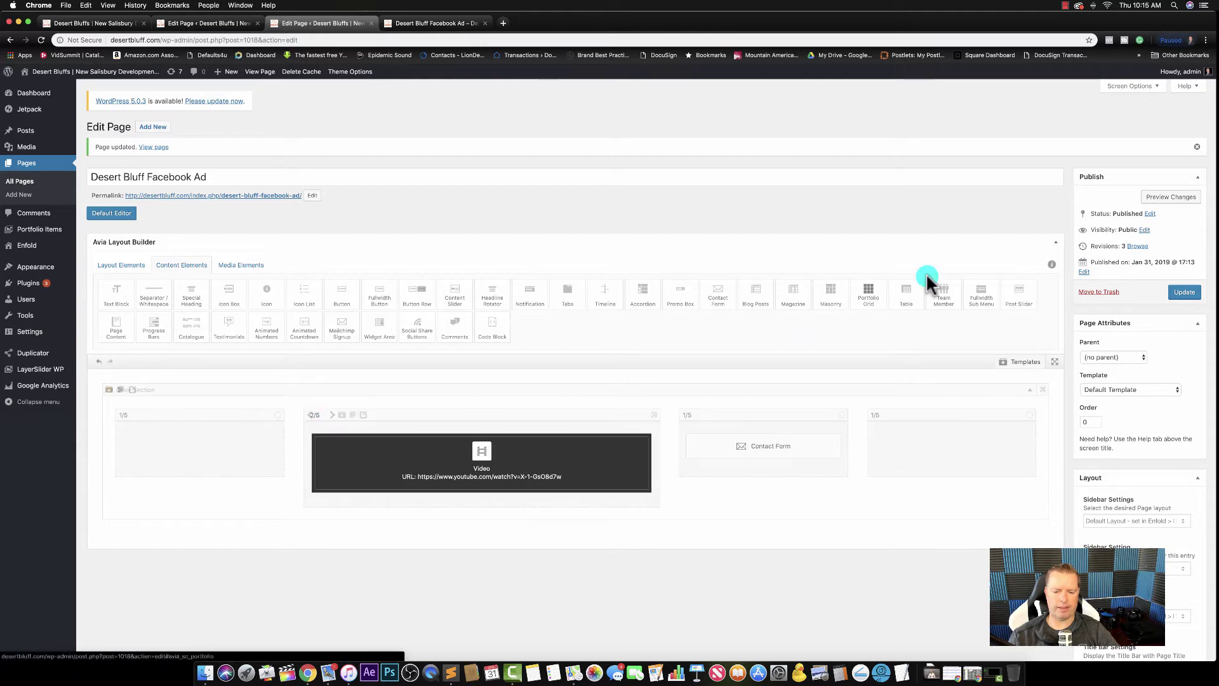
pyautogui.click(1185, 292)
pyautogui.click(421, 22)
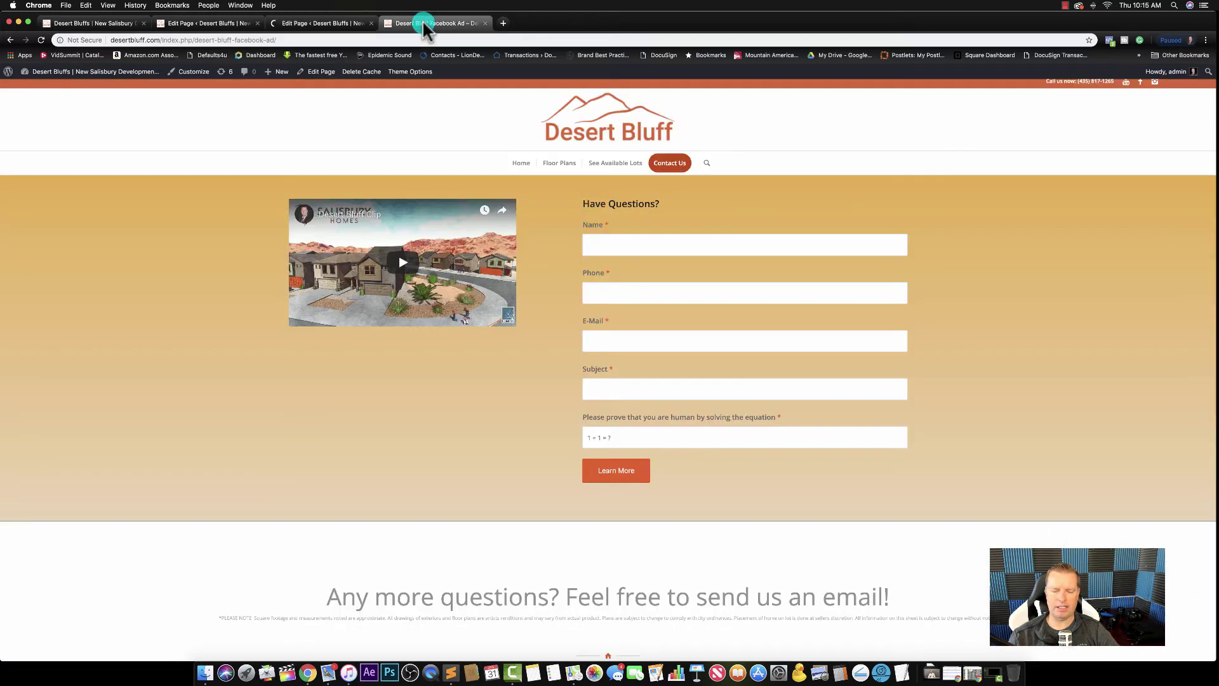
# Reload the live Facebook Ad page to review the wider video layout and select its URL
pyautogui.click(40, 40)
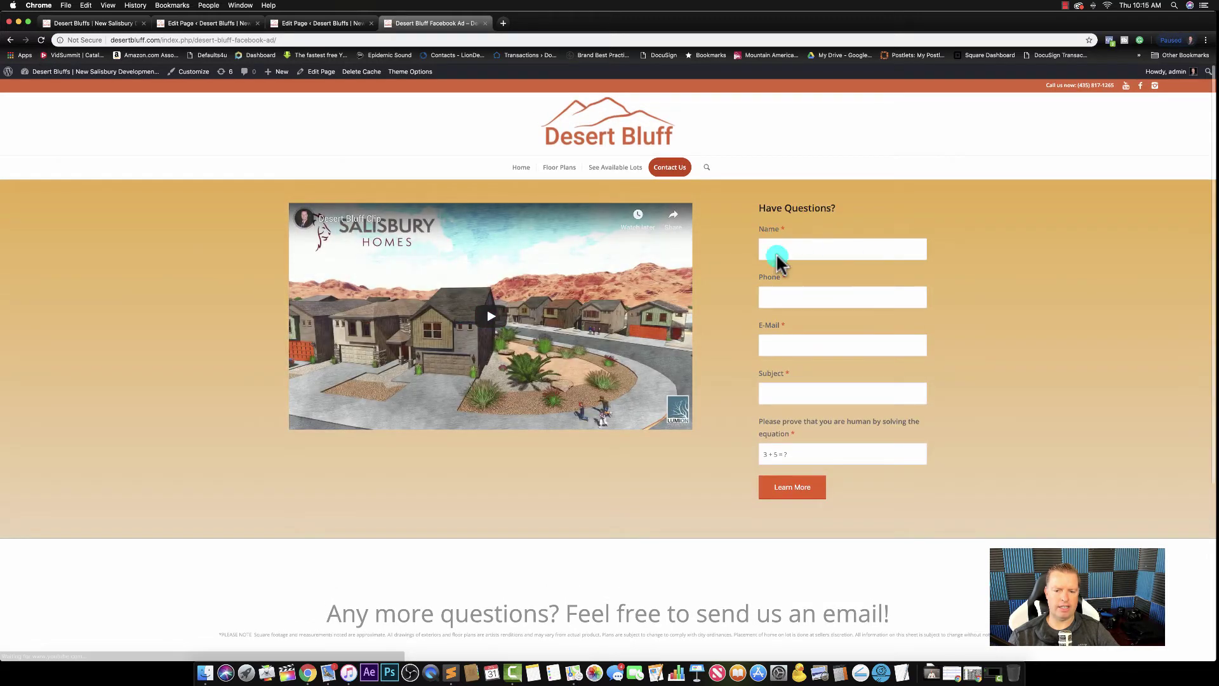
pyautogui.scroll(1, 771, 393)
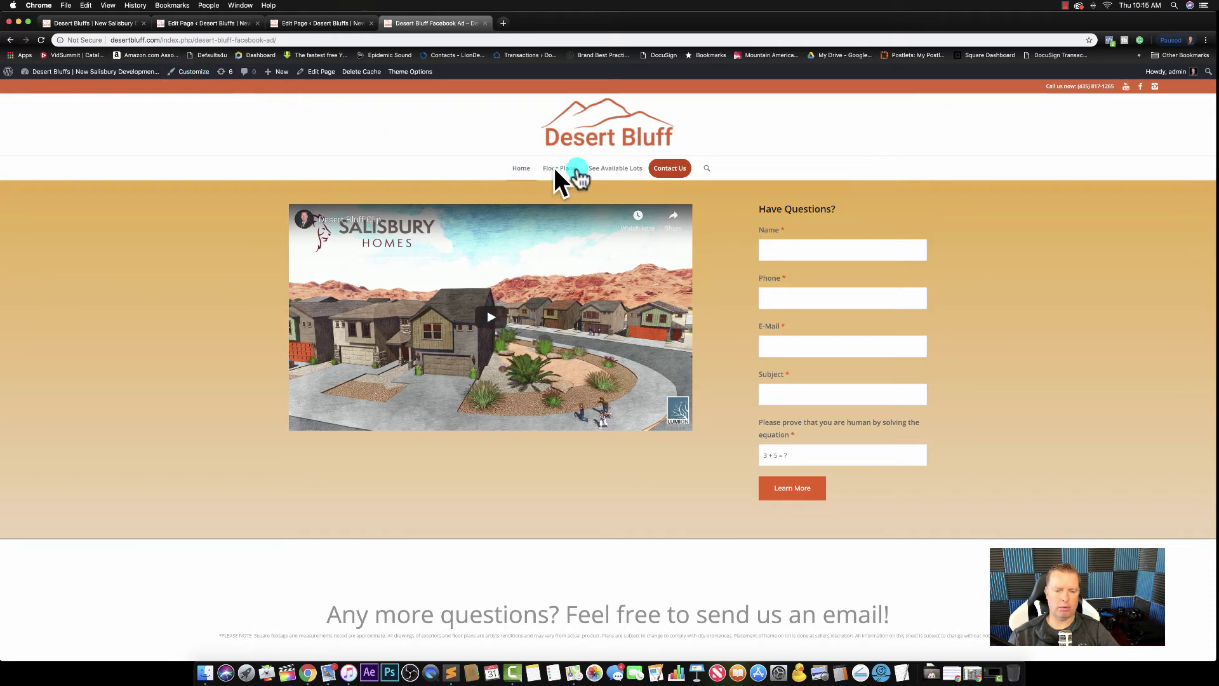
pyautogui.click(254, 40)
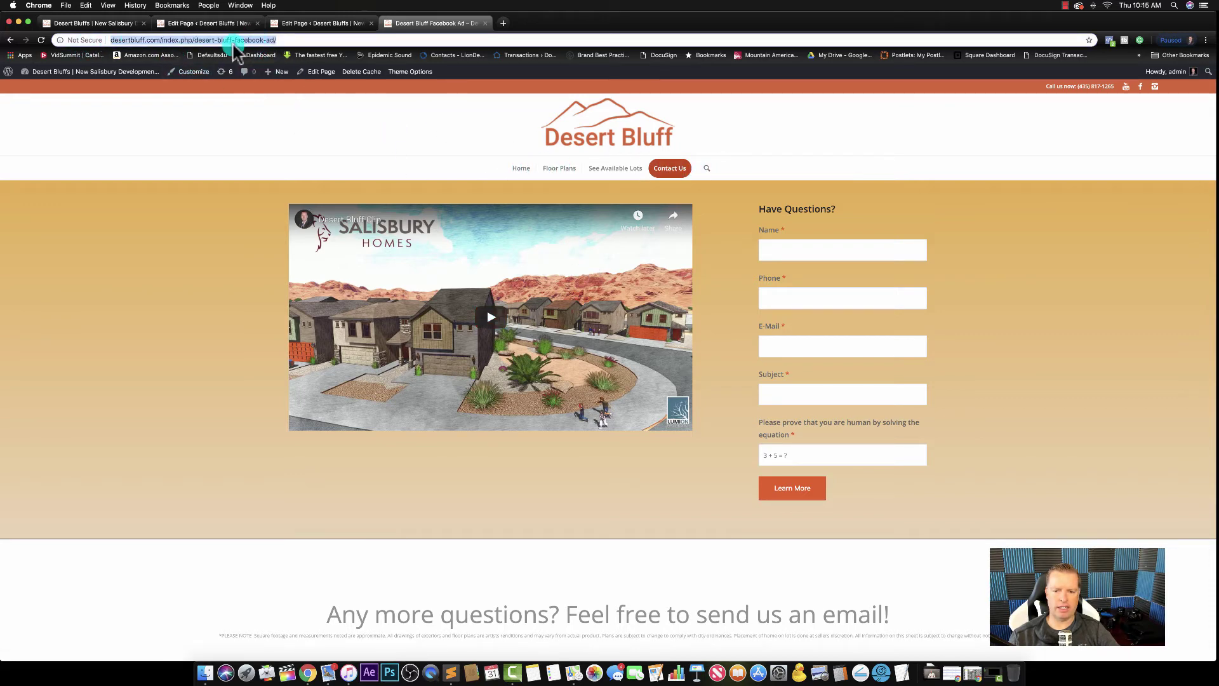